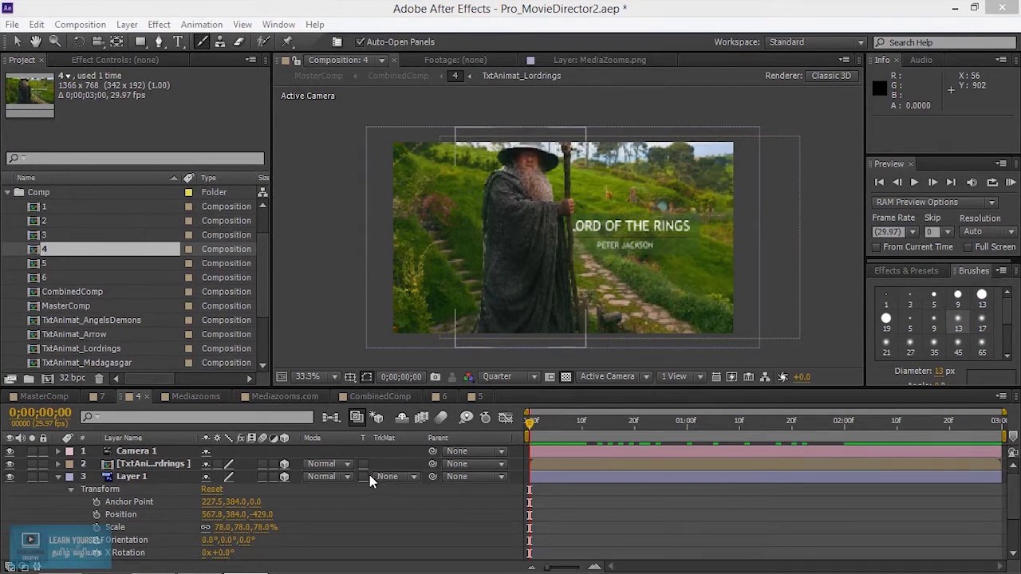
Select the TxtAnimat_Lordrings, Camera 1 and Gandalf Layer 1 layers in the Timeline
left_click(312, 378)
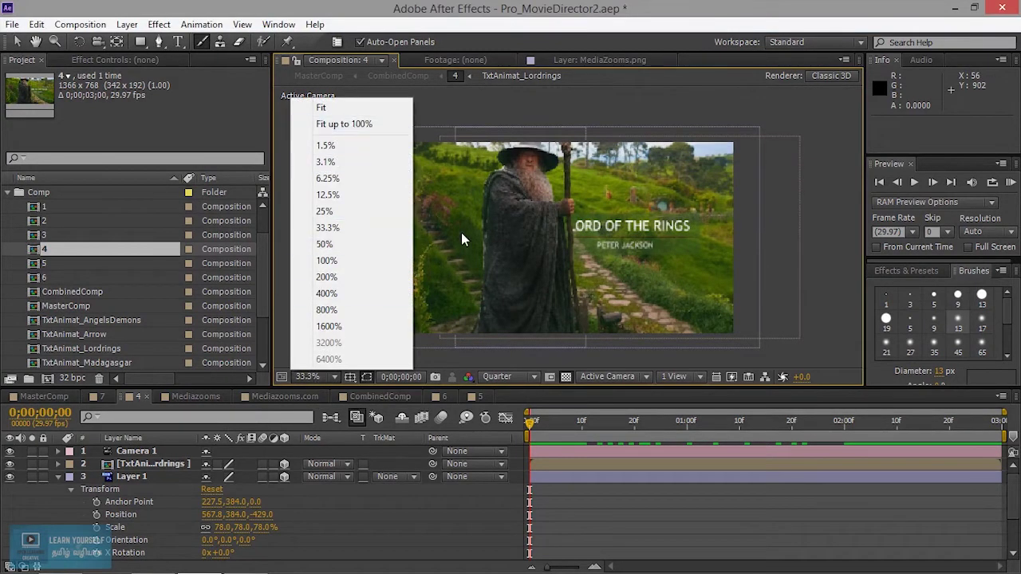
left_click(797, 194)
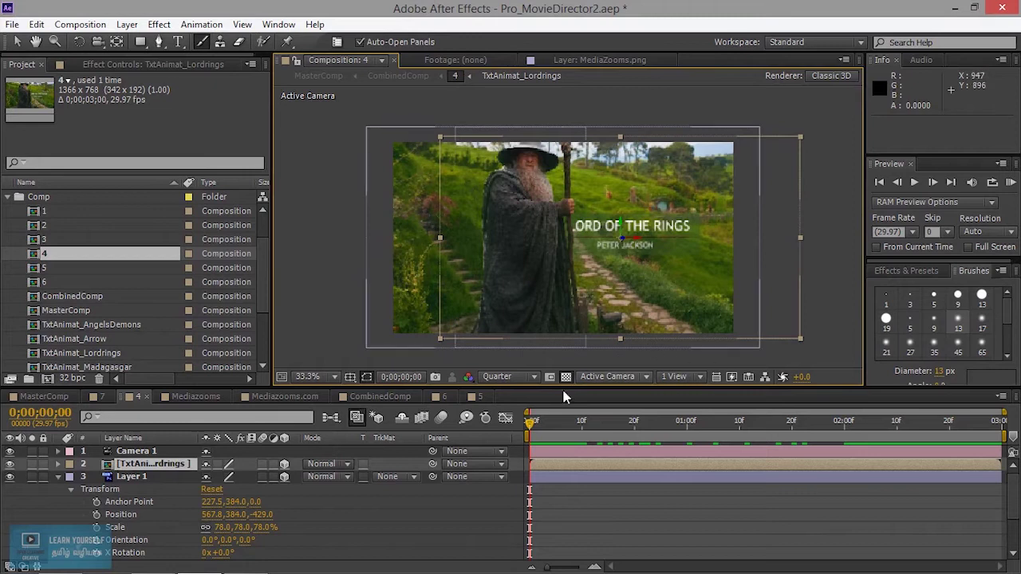
left_click(144, 453)
left_click(143, 466)
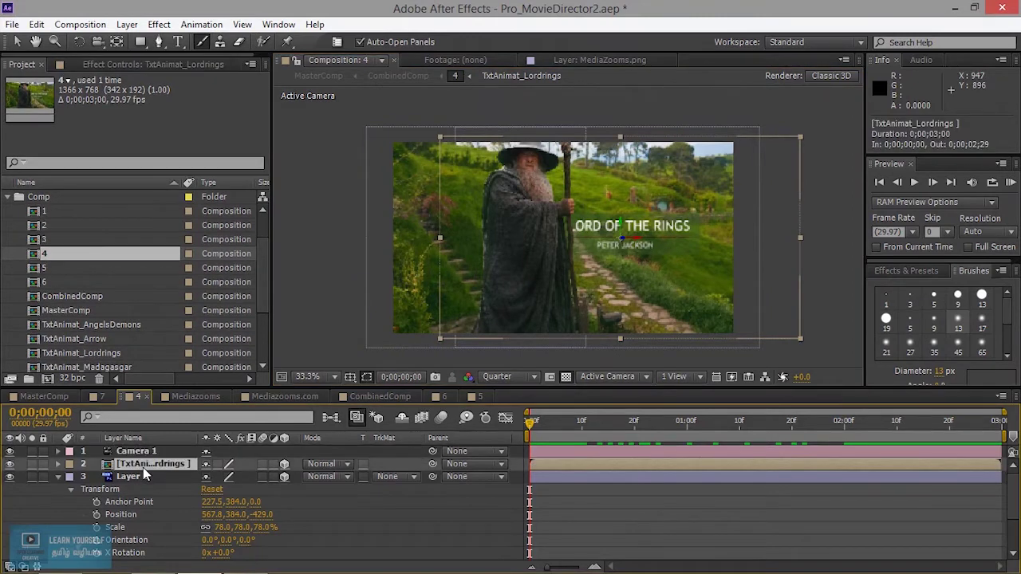
left_click(130, 475)
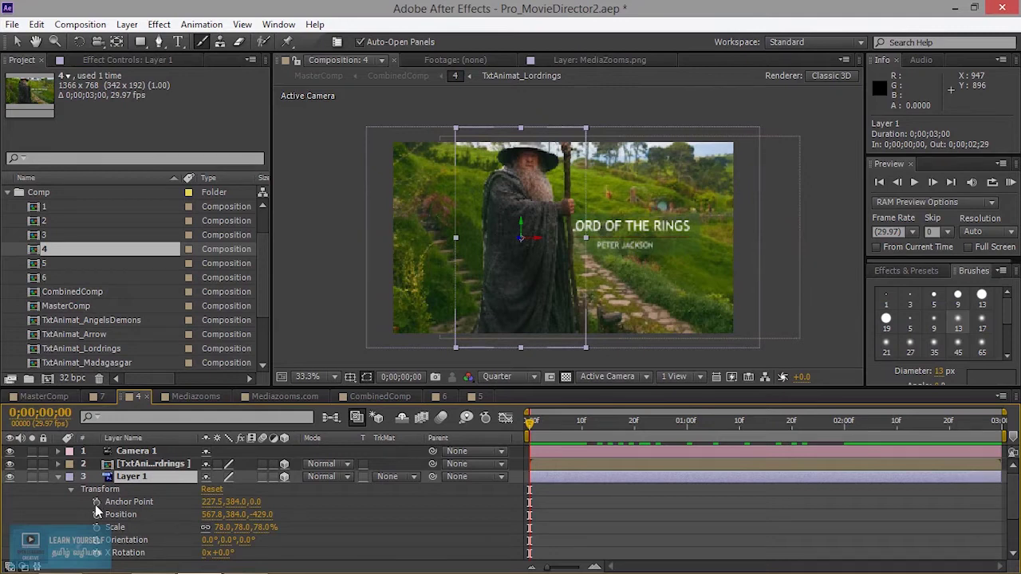
Set the viewer magnification to Fit, then 200%, then back to the whole frame at 47.9%
left_click(317, 377)
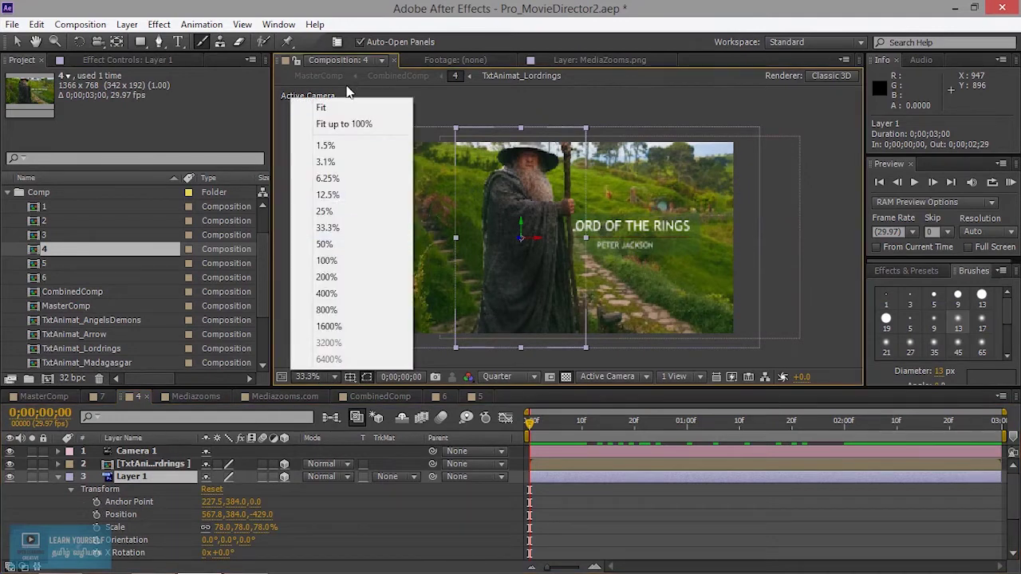
left_click(345, 107)
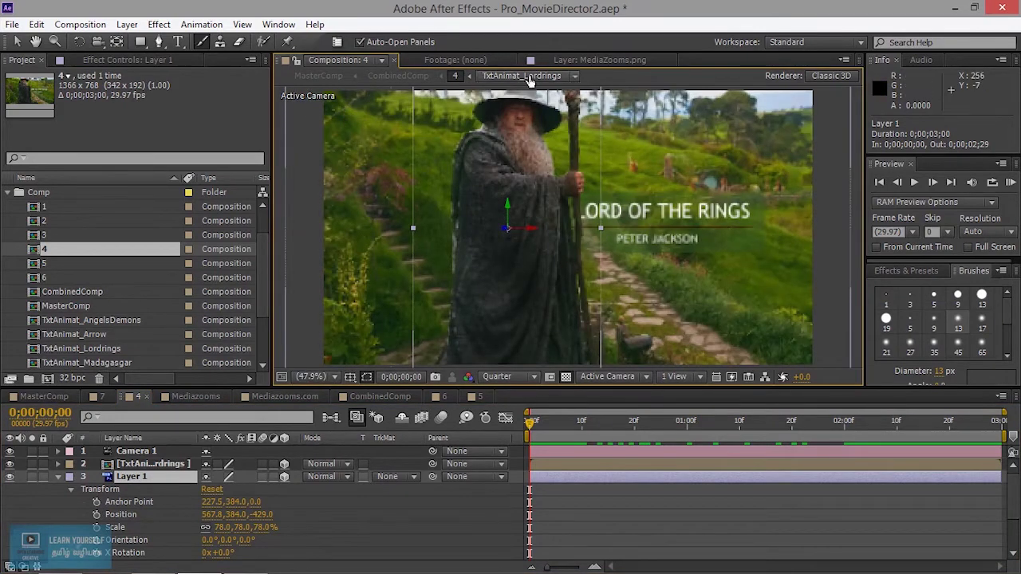
left_click(317, 376)
left_click(356, 127)
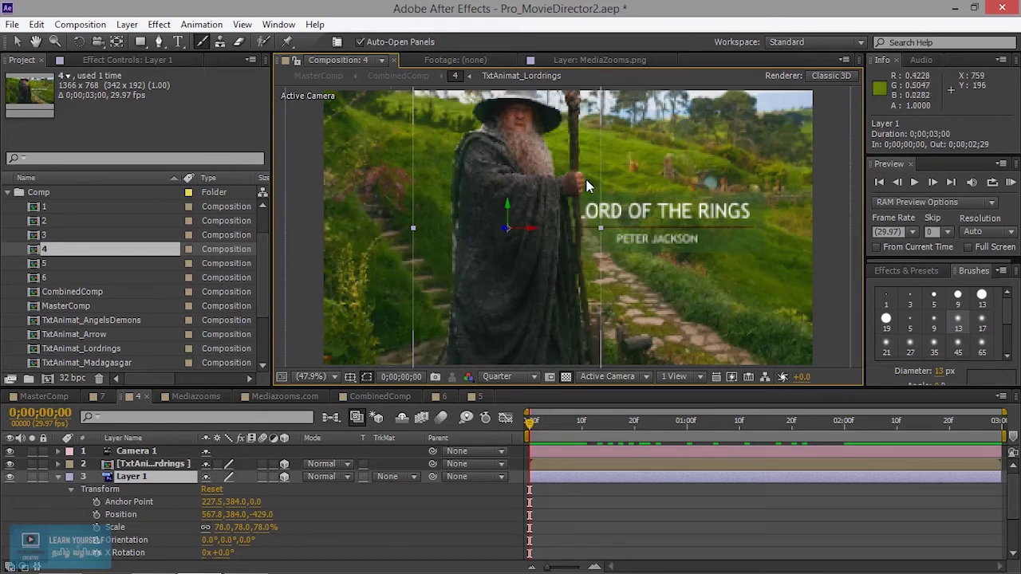
left_click(311, 376)
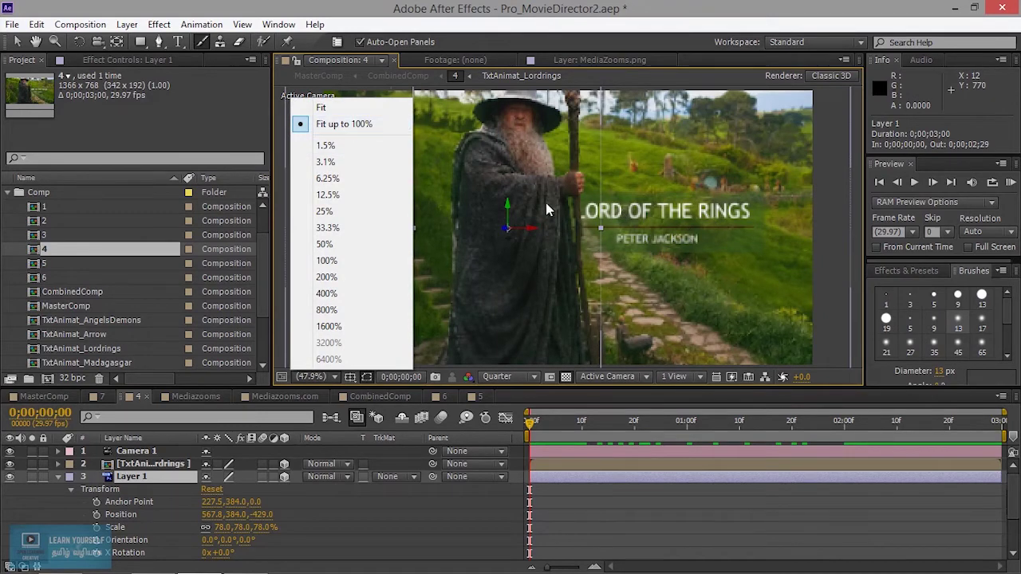
left_click(335, 278)
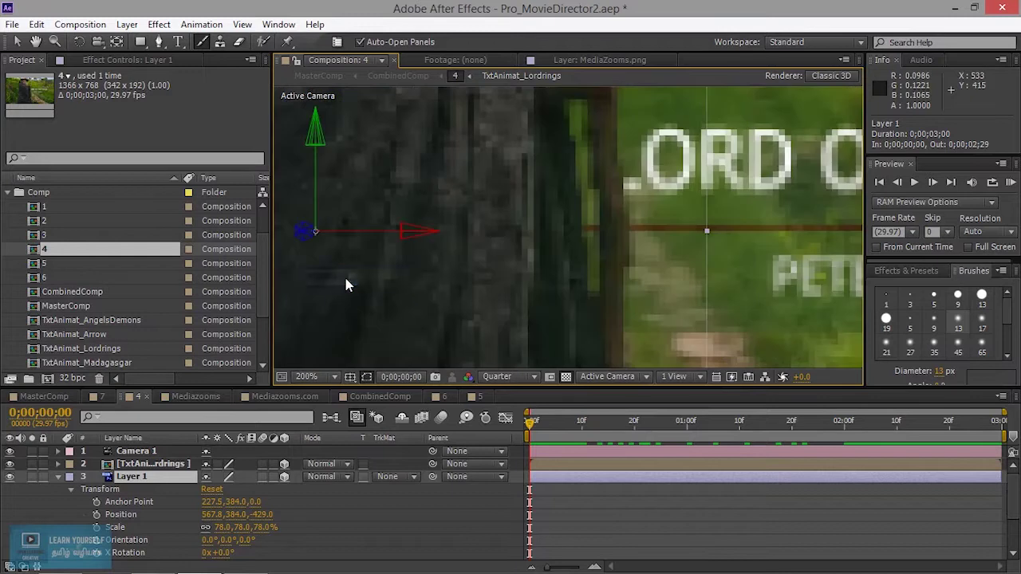
left_click(307, 376)
left_click(319, 123)
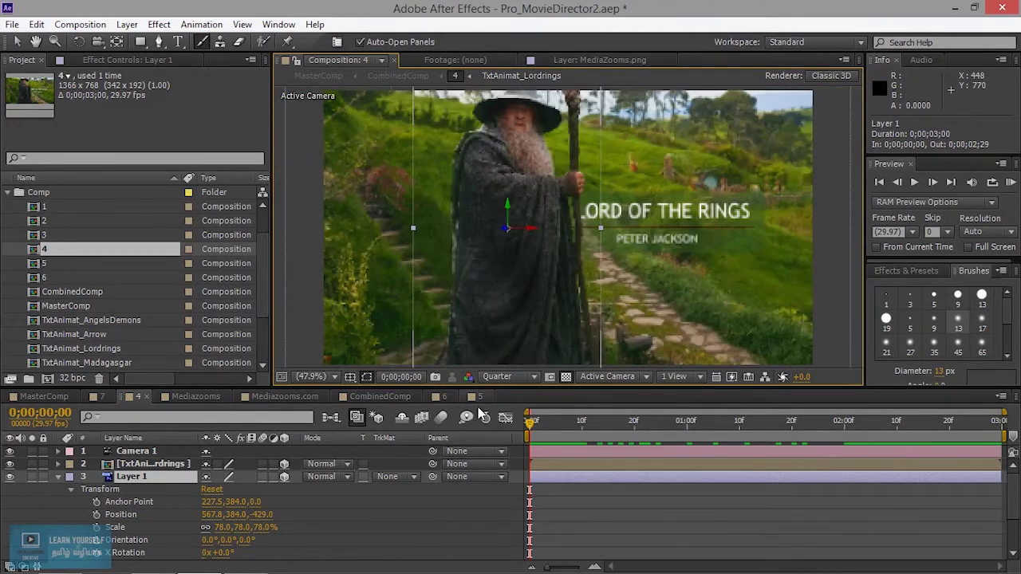
Show a grid overlay and rulers on the comp
left_click(349, 378)
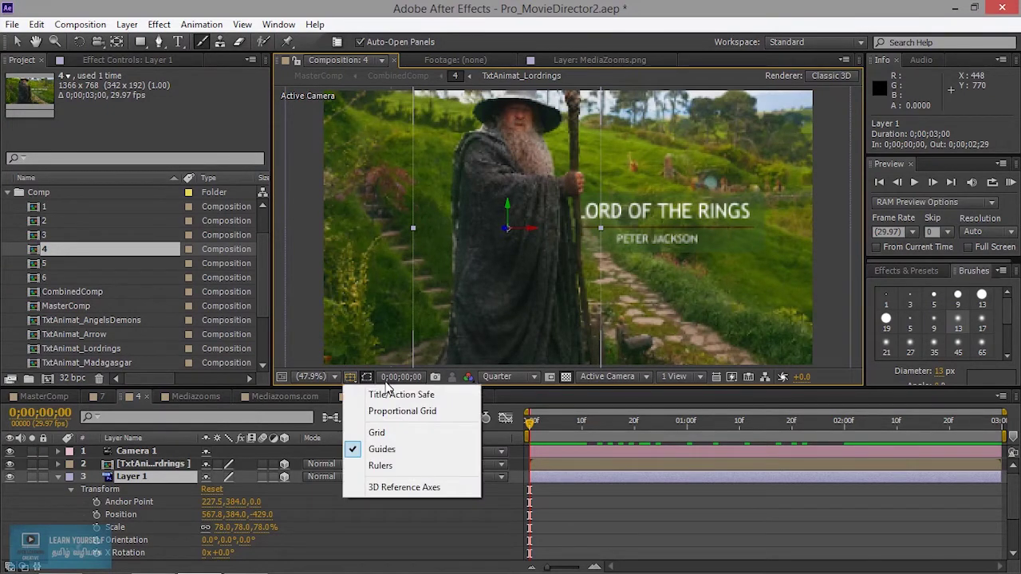
left_click(392, 433)
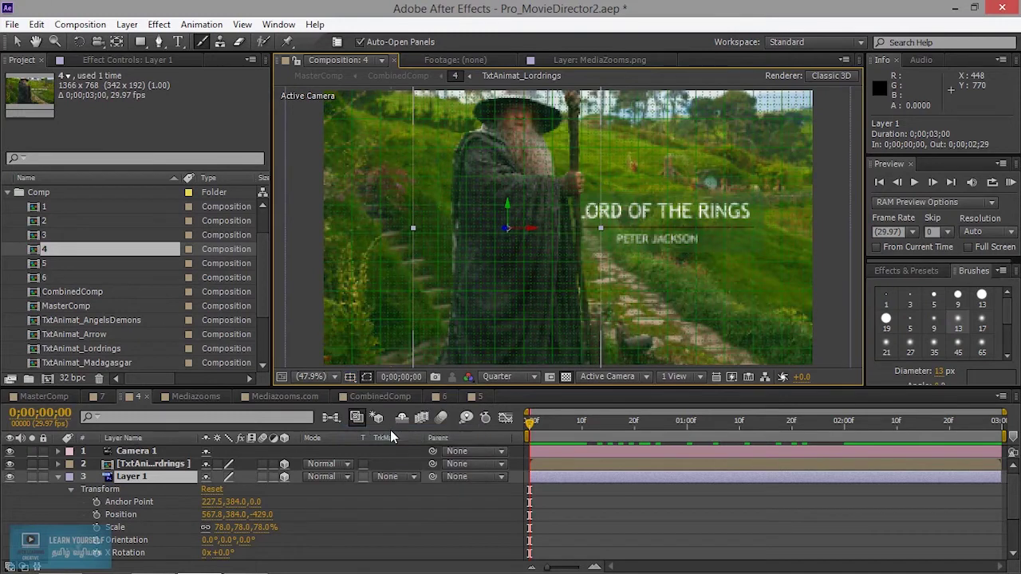
left_click(351, 375)
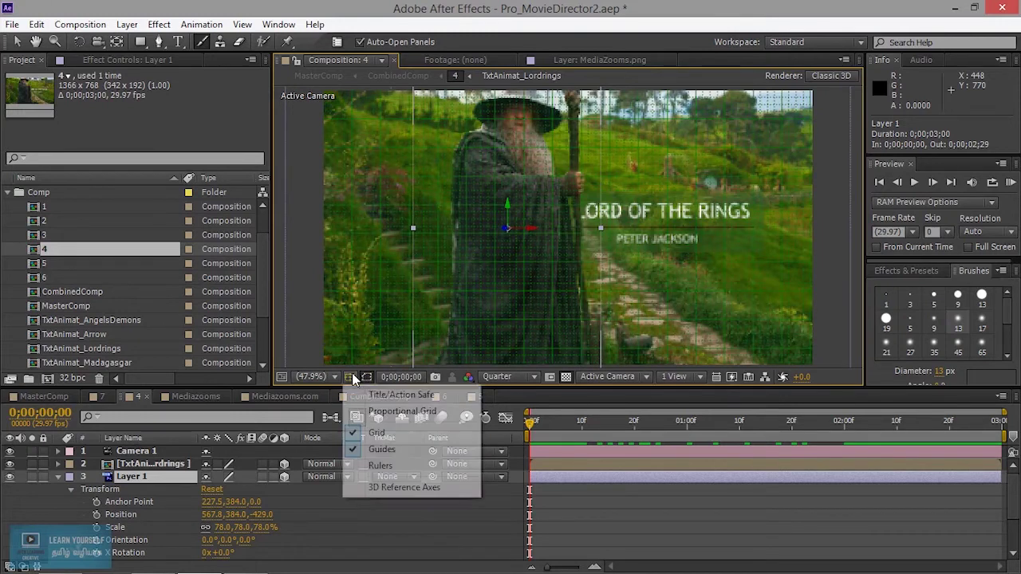
left_click(388, 465)
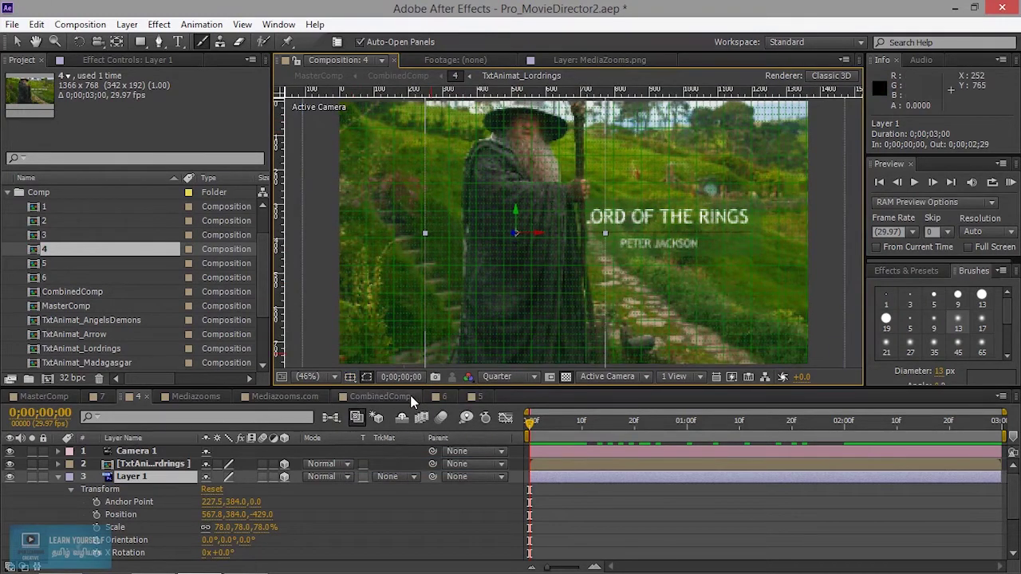
Hide the grid, rulers and guides, then dismiss the paint tools warning
left_click(356, 380)
left_click(375, 431)
left_click(351, 379)
left_click(380, 469)
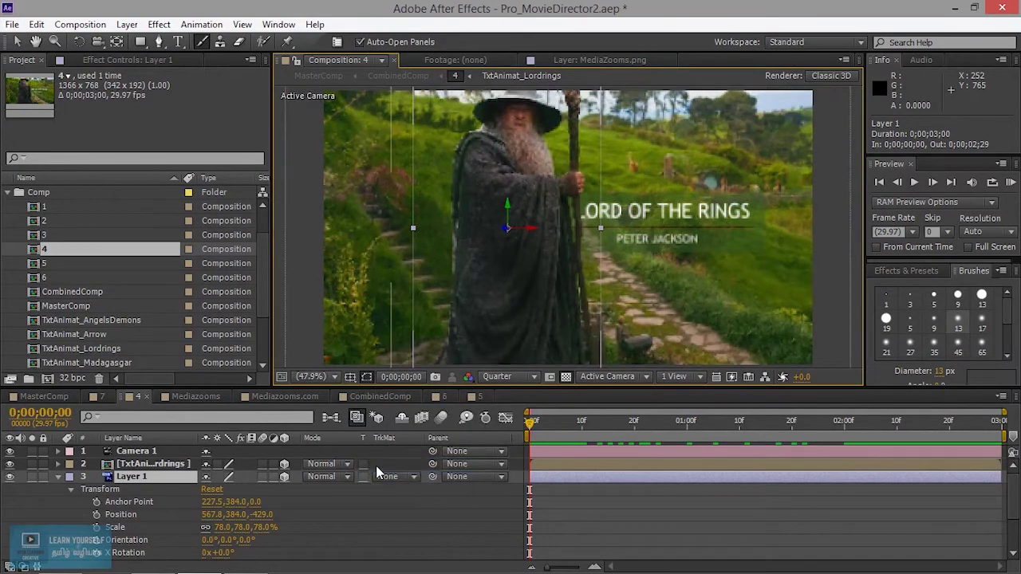
left_click(356, 378)
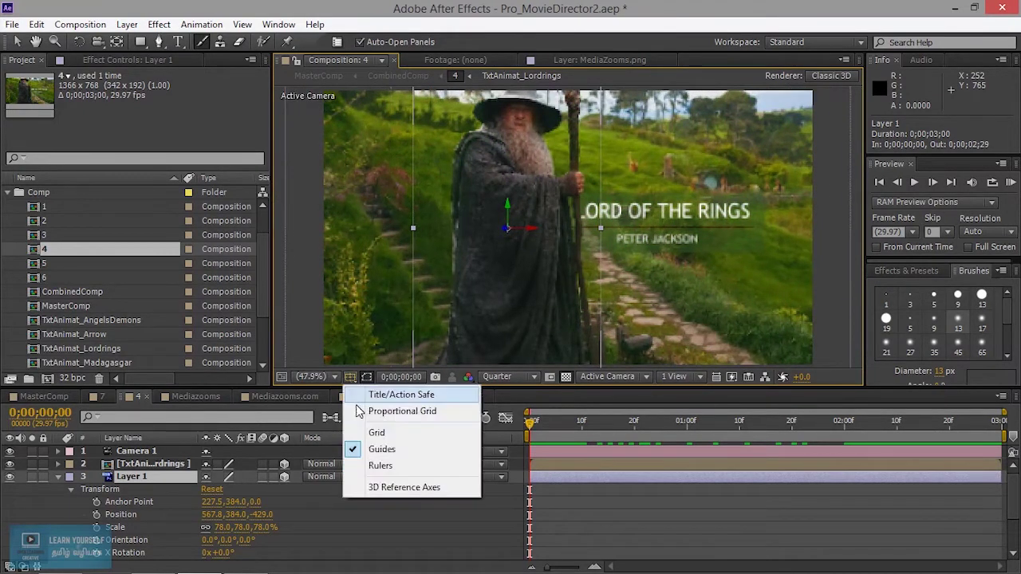
left_click(372, 453)
left_click(366, 376)
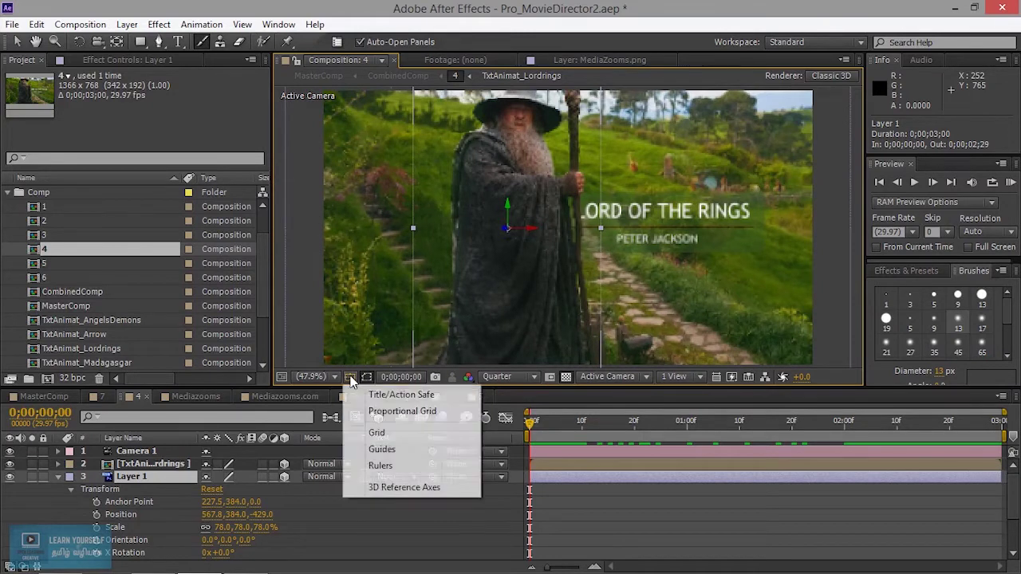
left_click(373, 451)
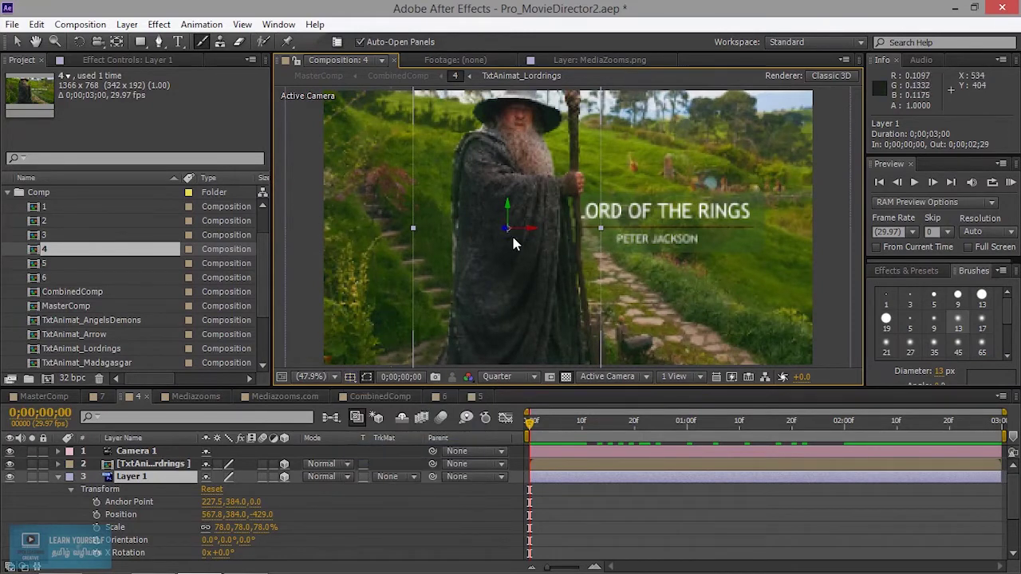
left_click(527, 232)
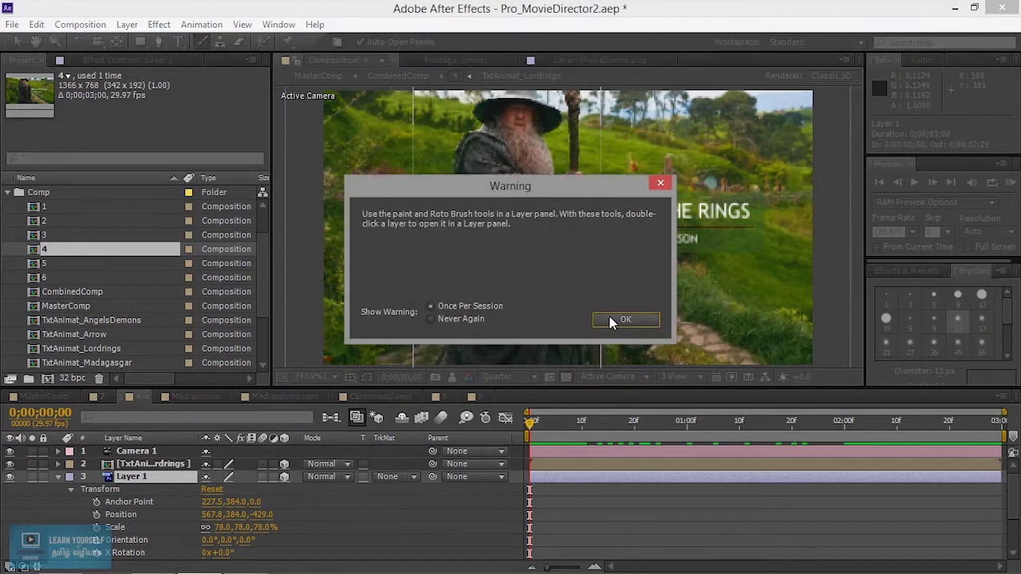
left_click(661, 183)
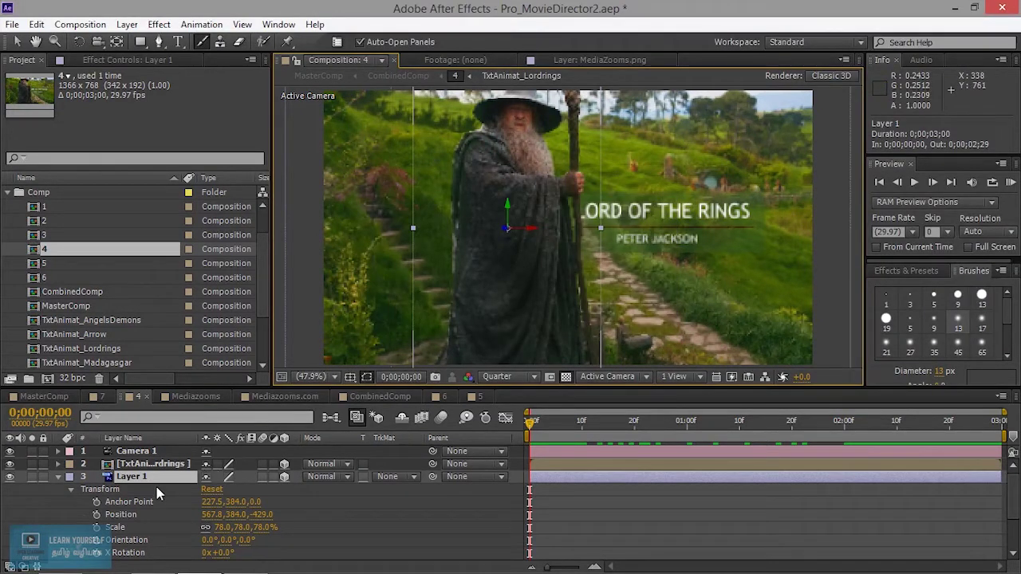
Show the Effect Controls panel and select the title layer, then Gandalf Layer 1
left_click(435, 379)
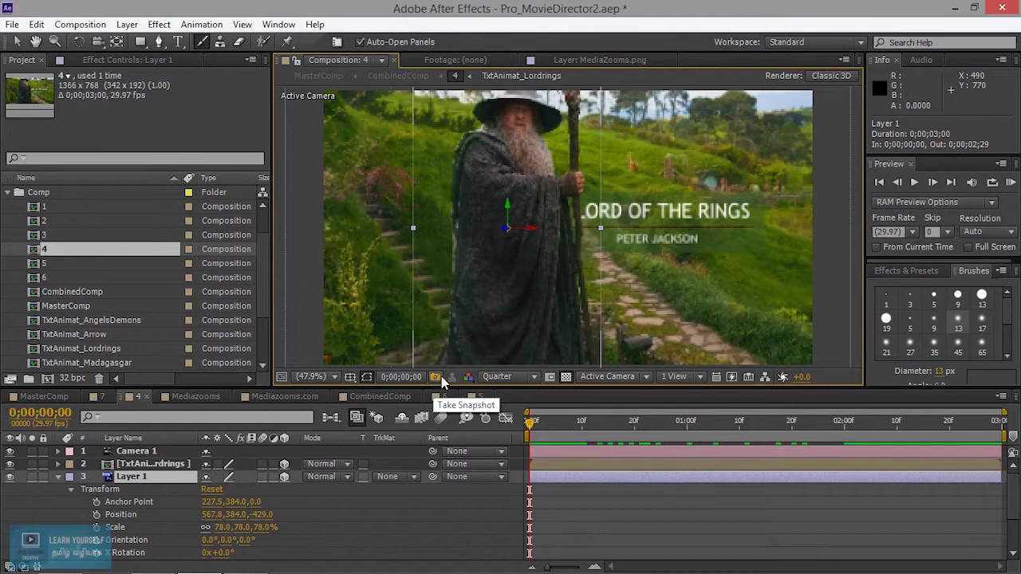
left_click(88, 61)
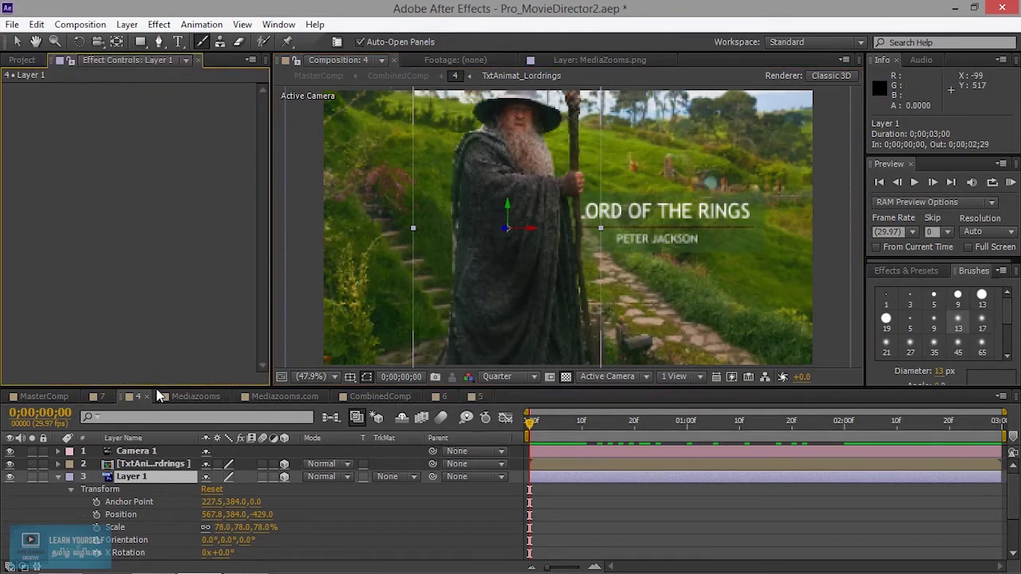
left_click(135, 464)
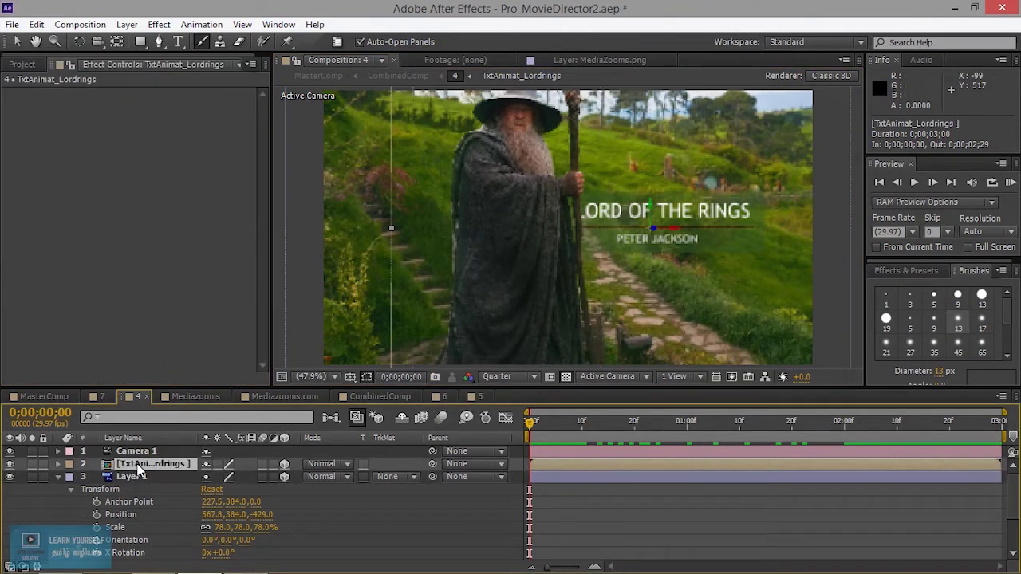
left_click(136, 477)
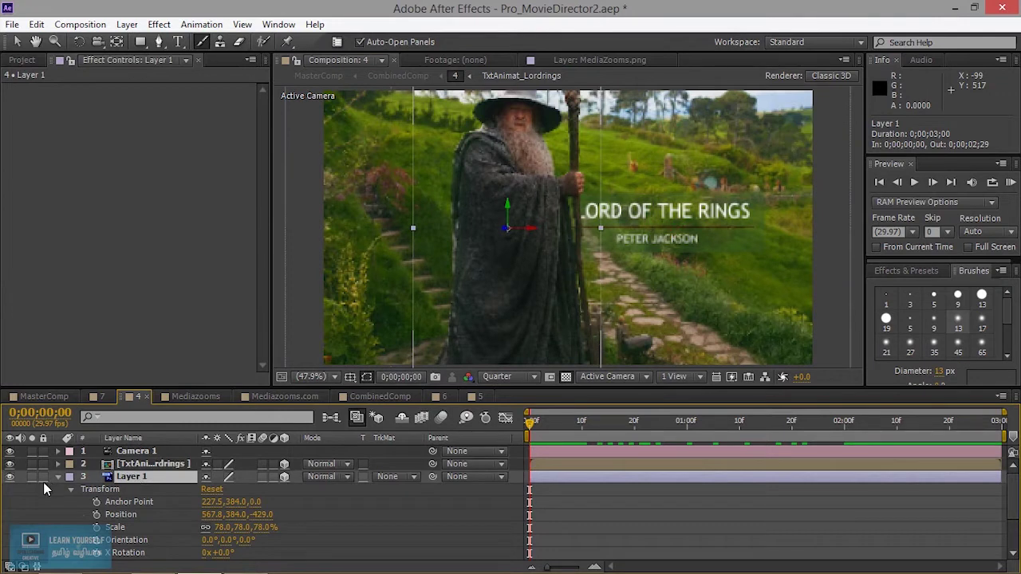
Hide and reshow the Gandalf and title layers, then select the TxtAnimat_Lordrings layer
left_click(20, 485)
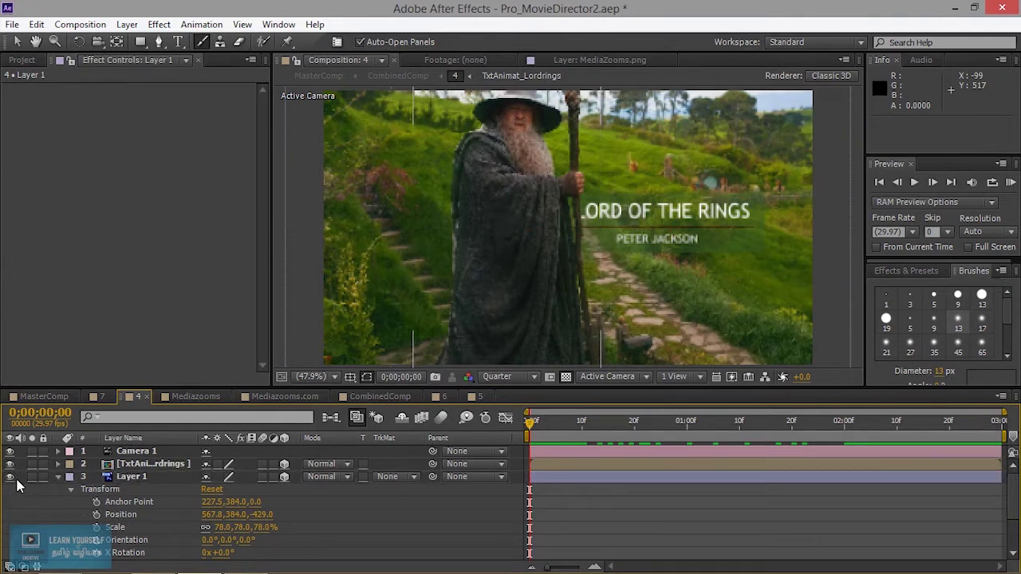
left_click(10, 477)
left_click(10, 477)
left_click(9, 464)
left_click(10, 464)
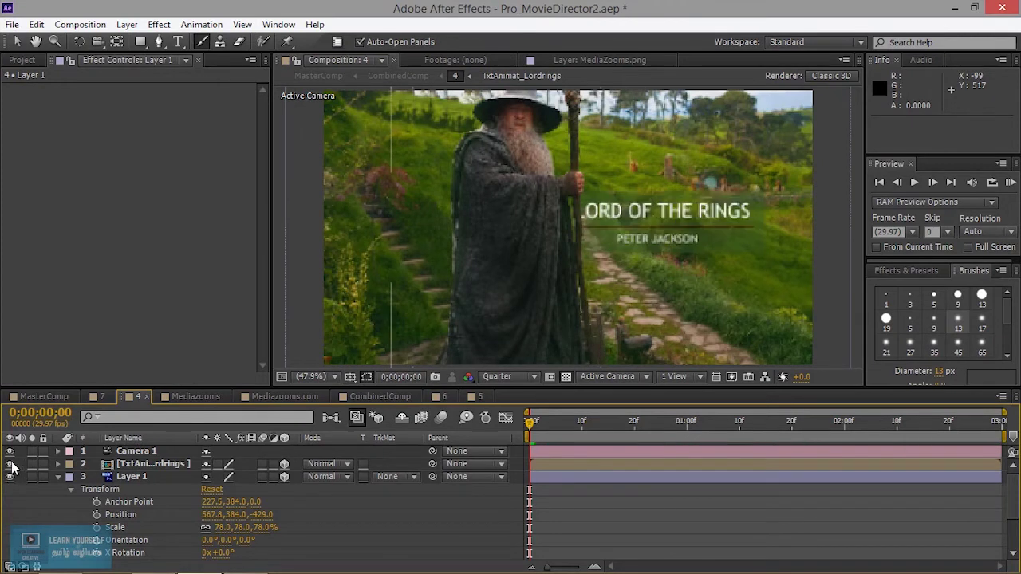
left_click(171, 463)
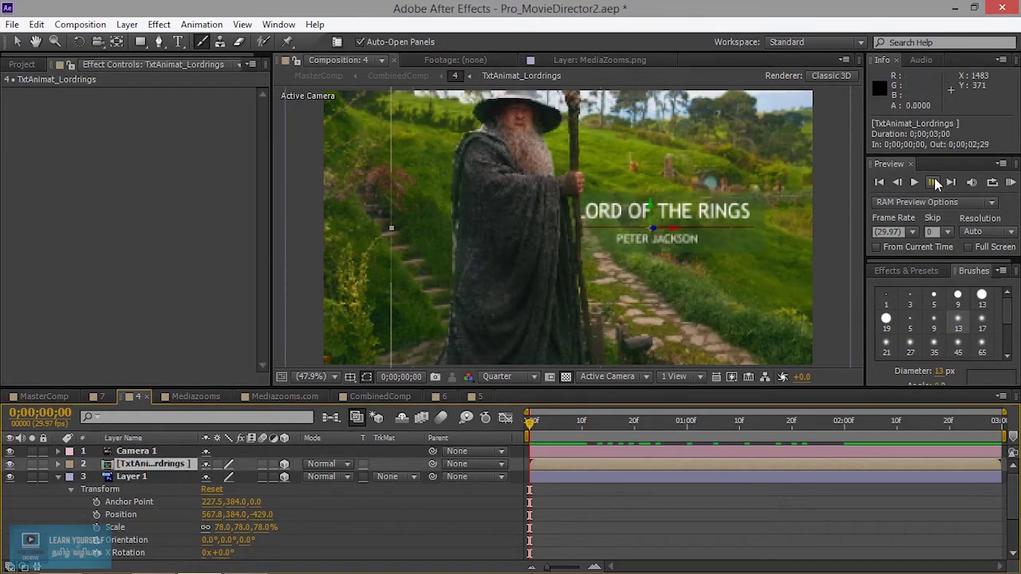
Add a Hue/Saturation effect to the title layer and take a snapshot of the comp
right_click(162, 469)
mouse_move(231, 281)
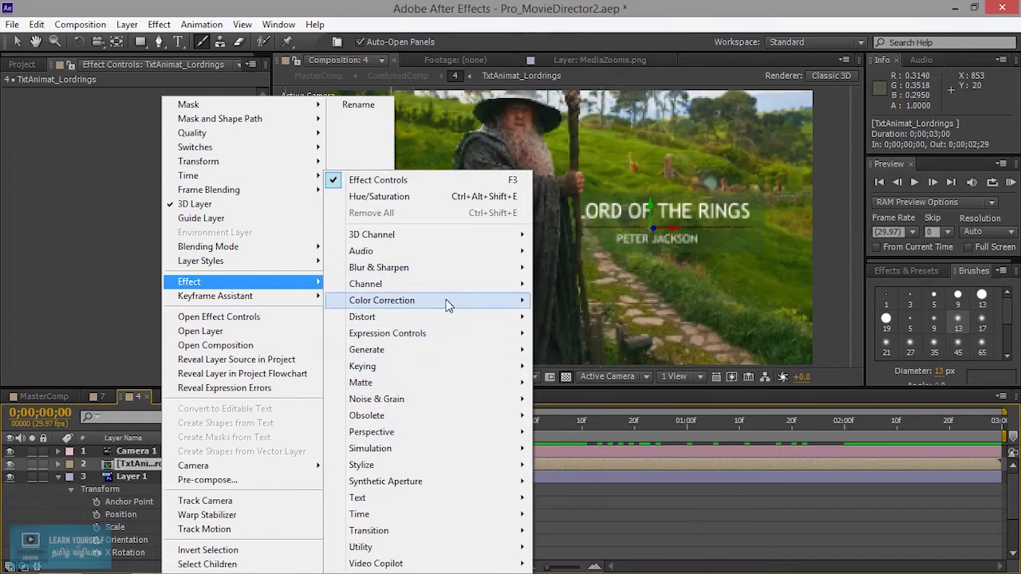
mouse_move(445, 298)
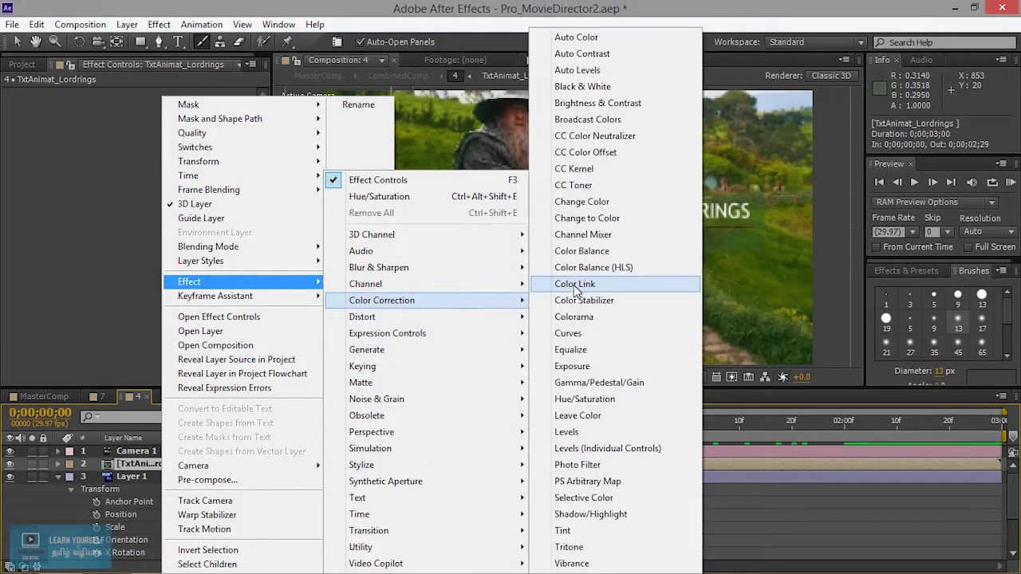
left_click(581, 399)
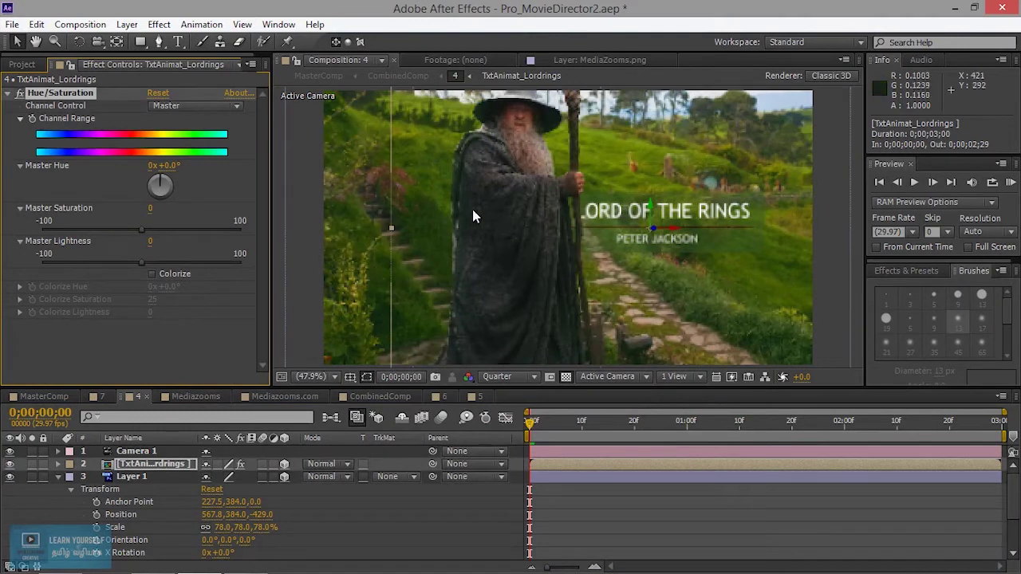
left_click(436, 377)
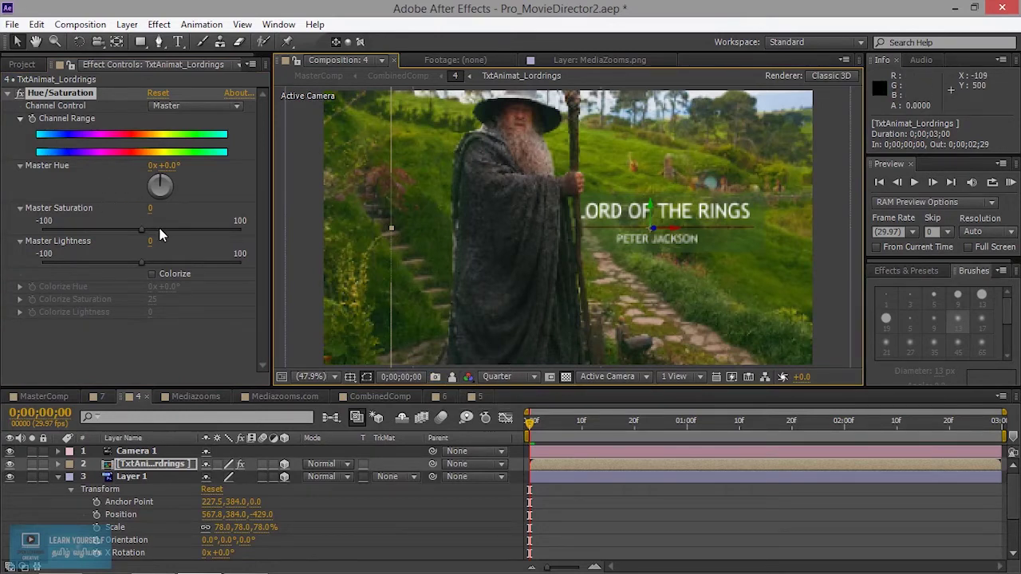
Raise Master Saturation and Lightness, compare with the snapshot, then disable and delete Hue/Saturation
left_click_drag(141, 229, 214, 232)
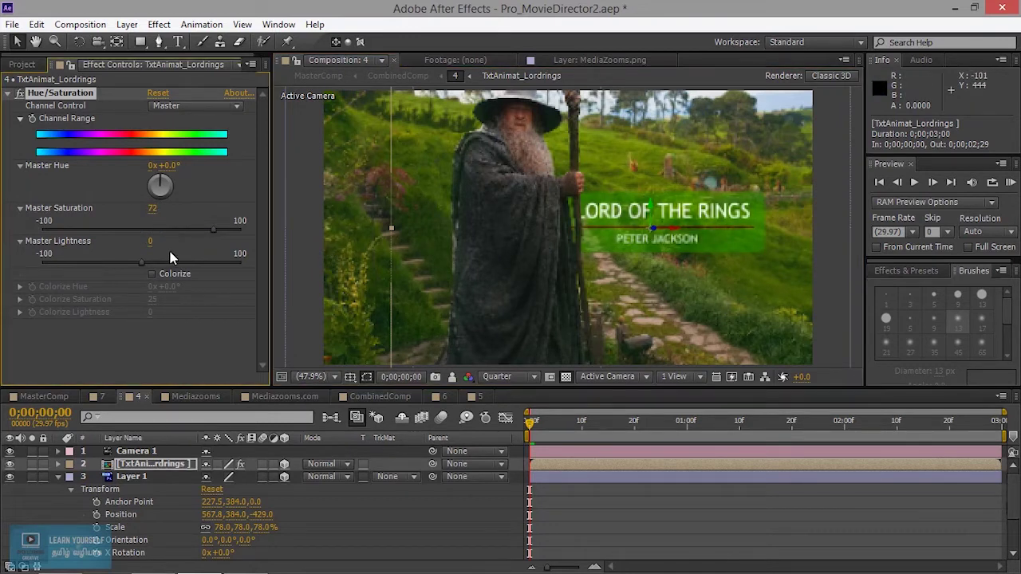
left_click_drag(139, 263, 233, 263)
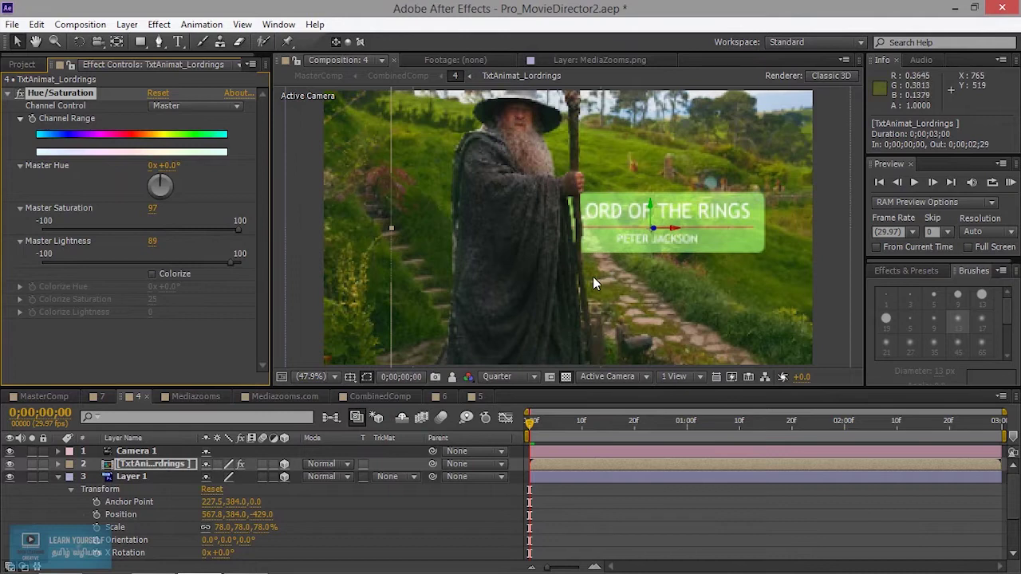
left_click(453, 381)
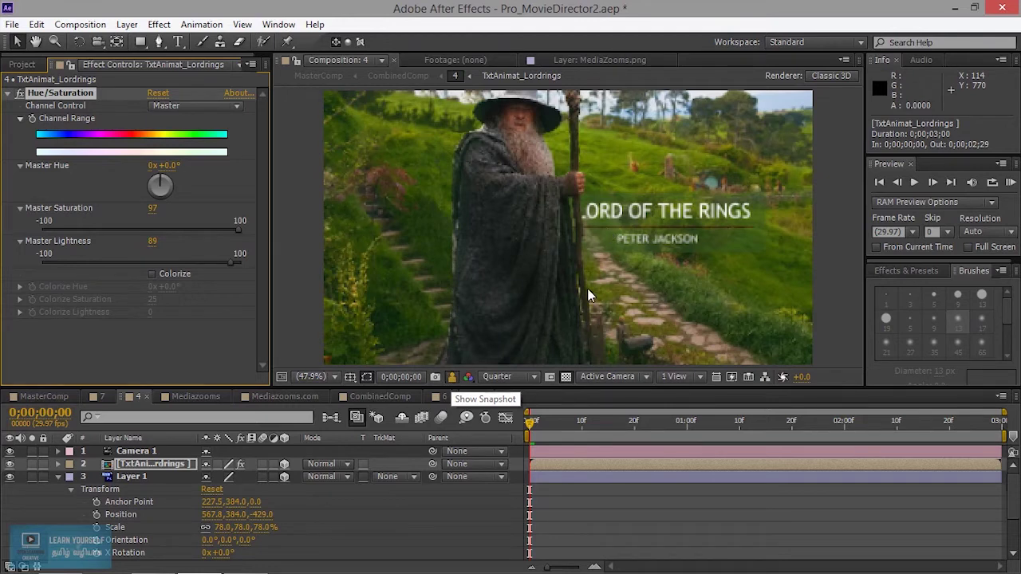
left_click(450, 377)
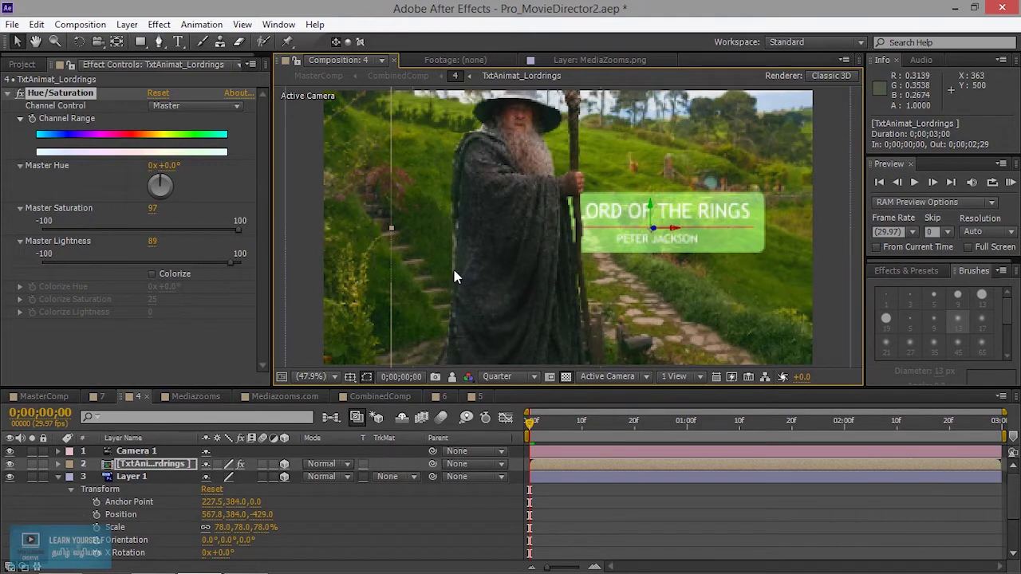
left_click(21, 93)
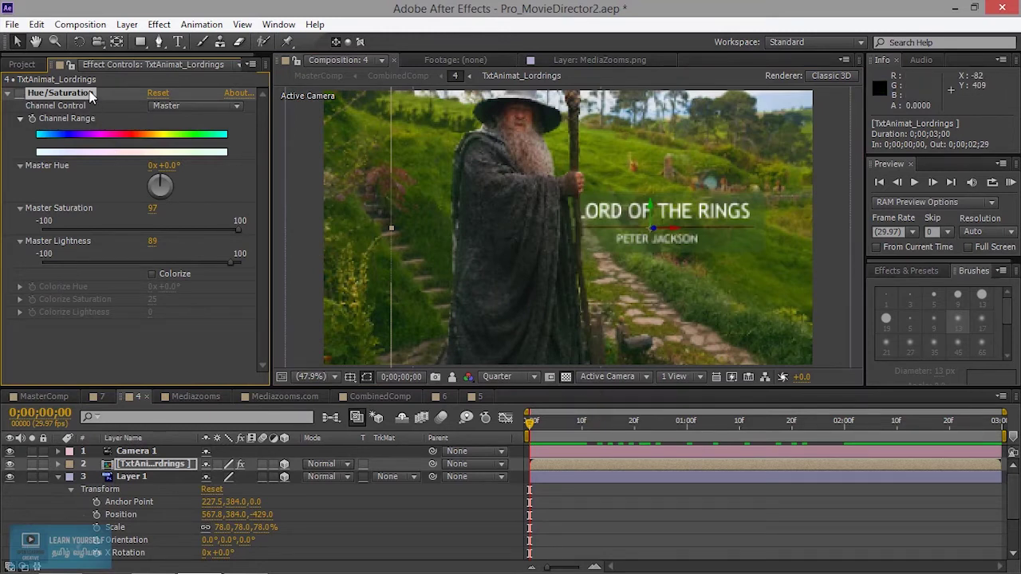
key("Delete")
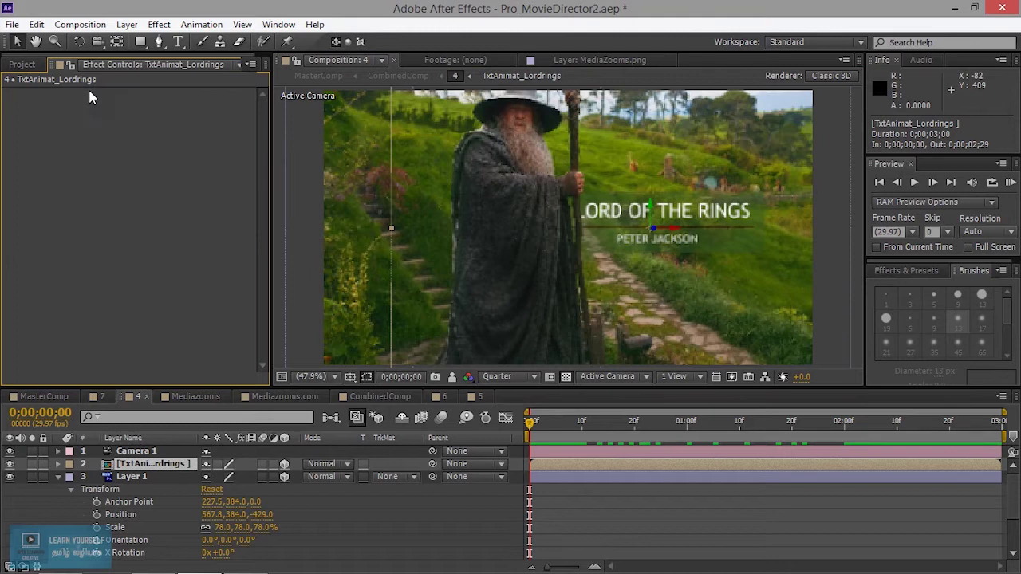
left_click(471, 375)
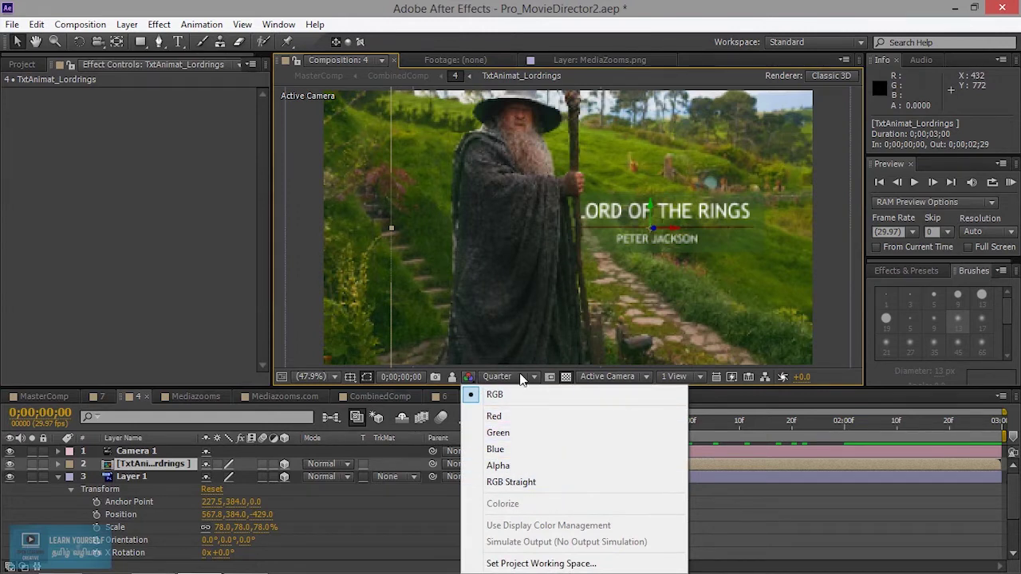
left_click(515, 417)
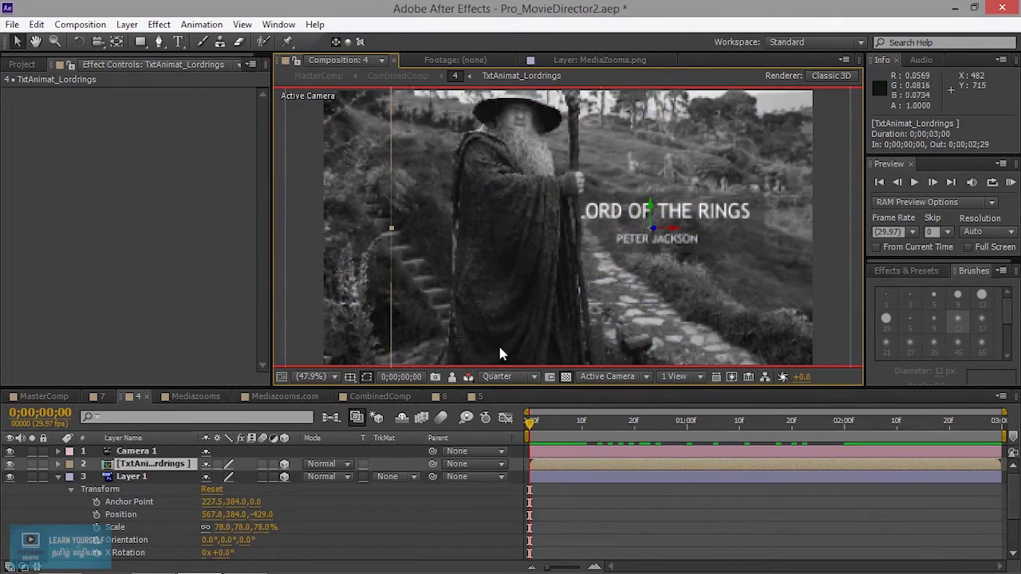
left_click(468, 377)
left_click(498, 432)
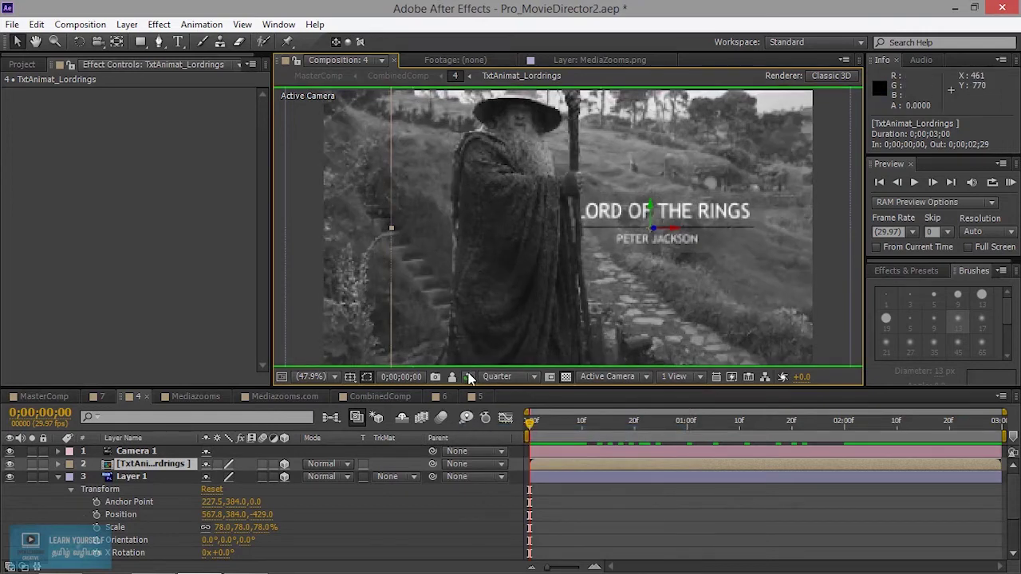
left_click(468, 377)
left_click(499, 395)
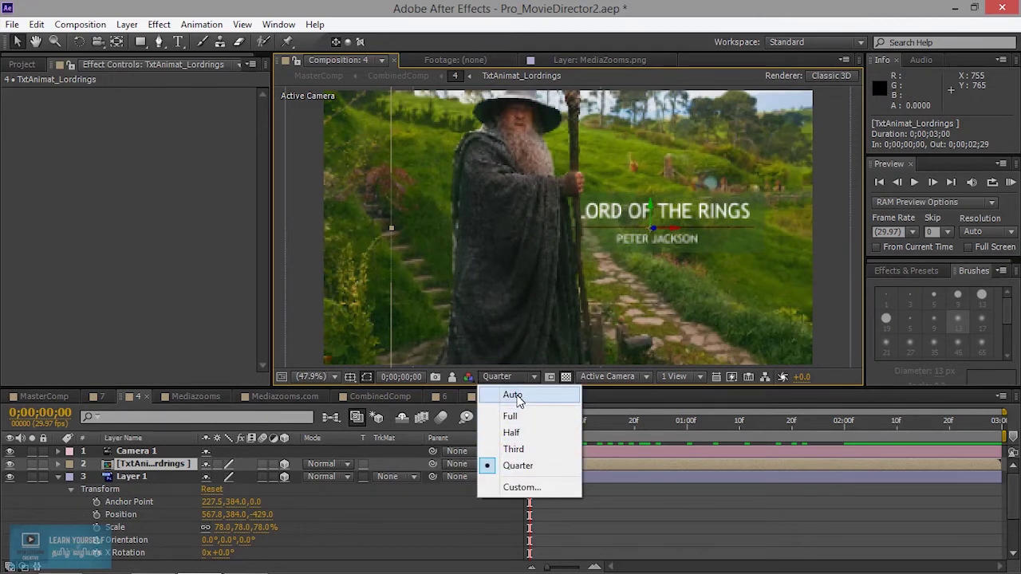
Set preview resolution to Auto, zoom in on Gandalf's face, then fix resolution at Full
left_click(517, 396)
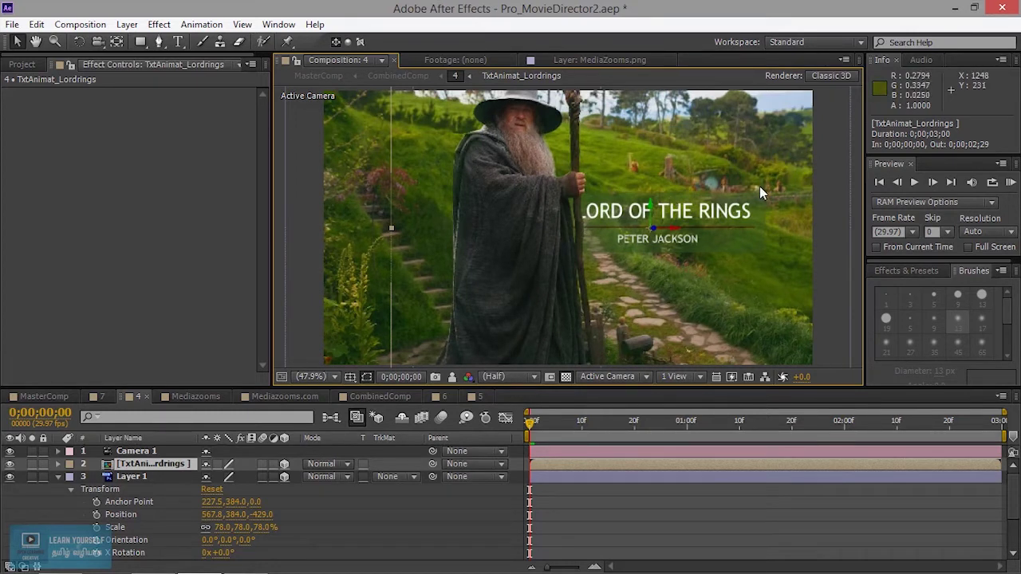
scroll(554, 264, "up", 3)
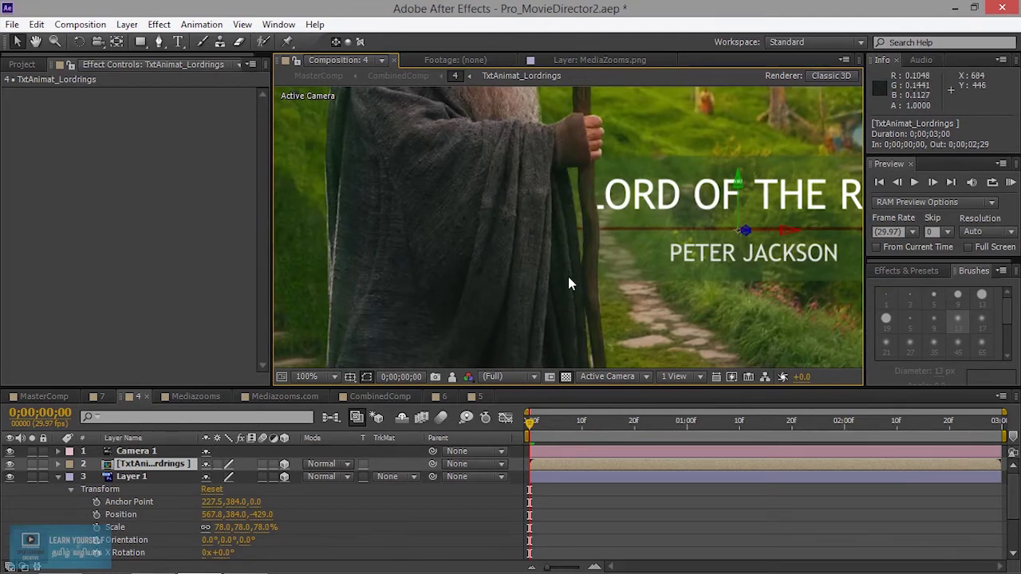
mouse_move(572, 146)
left_mouse_down()
mouse_move(614, 292)
mouse_move(625, 298)
mouse_move(617, 290)
left_mouse_up()
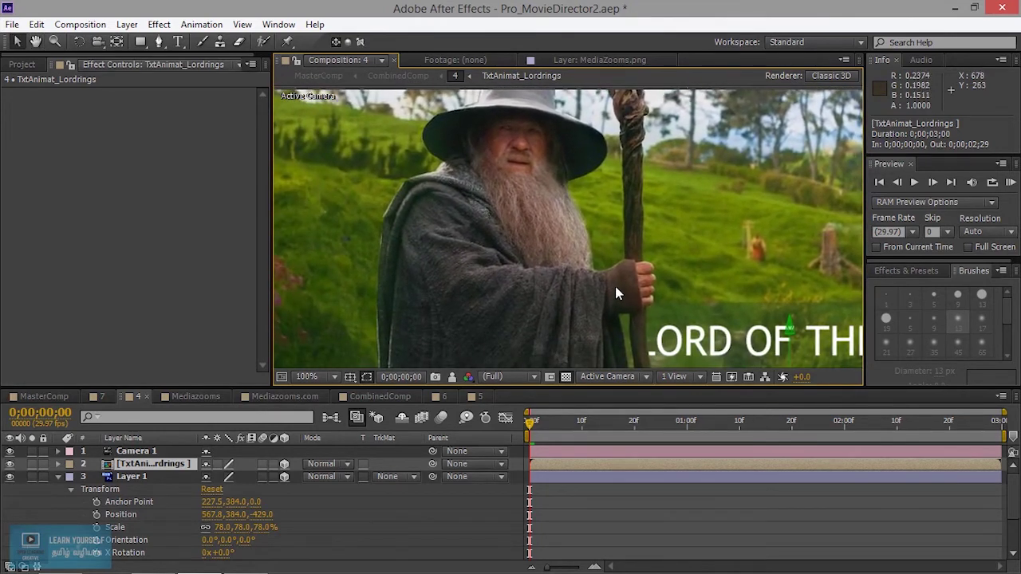
left_click(503, 378)
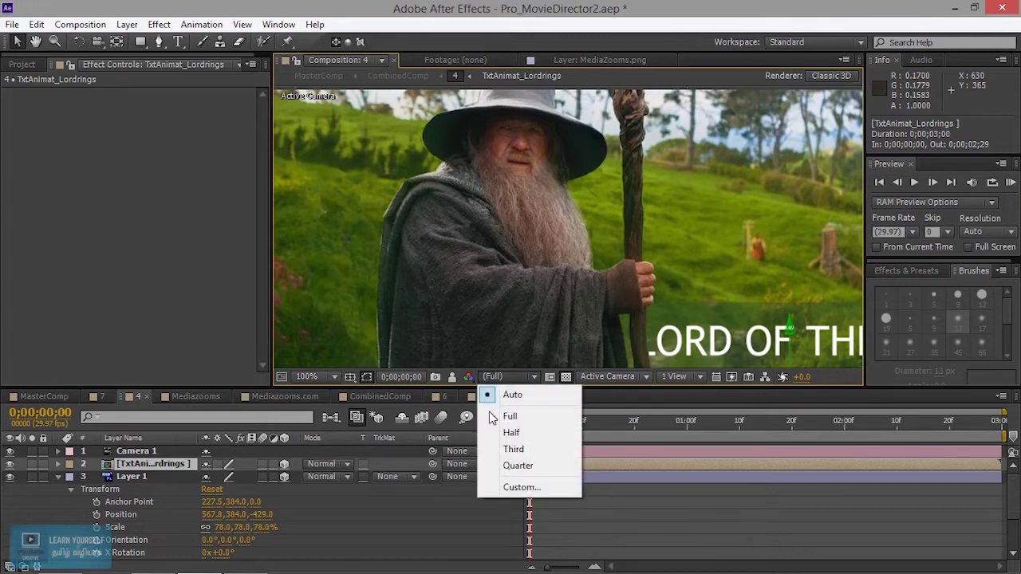
left_click(512, 416)
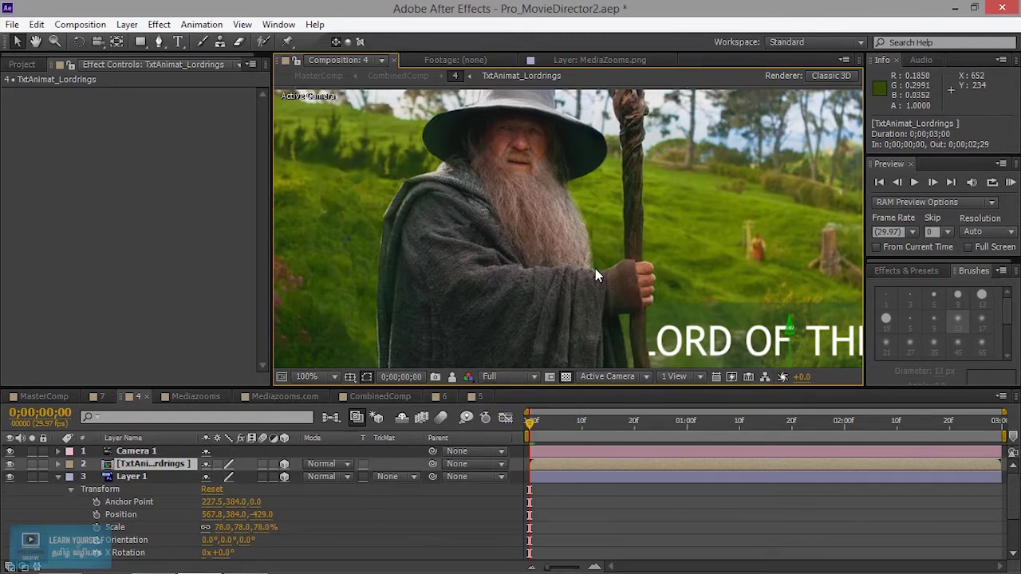
Pan across the title while switching resolution to Quarter and back to Full
key("space")
mouse_move(593, 275)
left_mouse_down()
mouse_move(449, 146)
mouse_move(784, 194)
left_mouse_up()
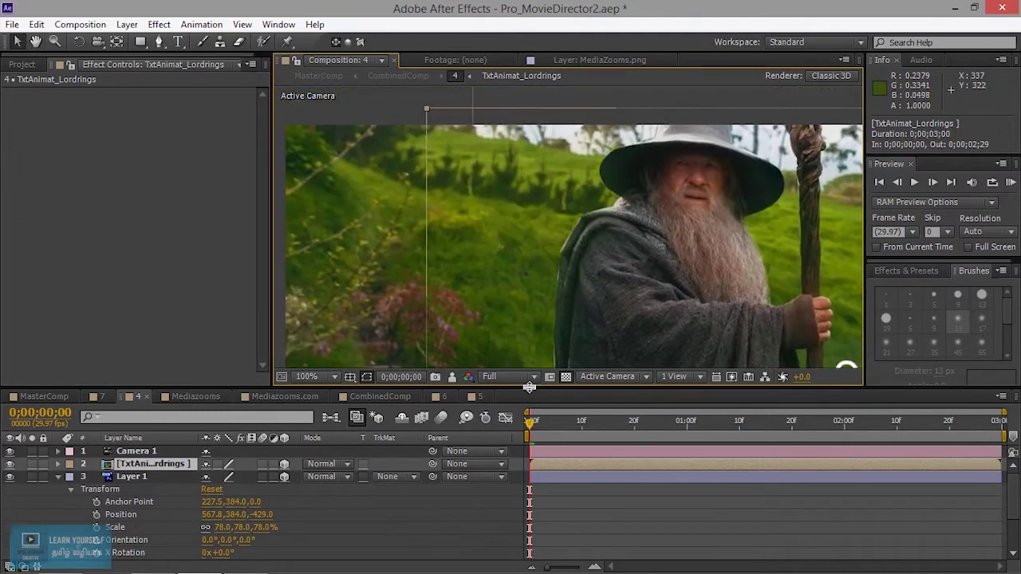
left_click(526, 376)
left_click(518, 465)
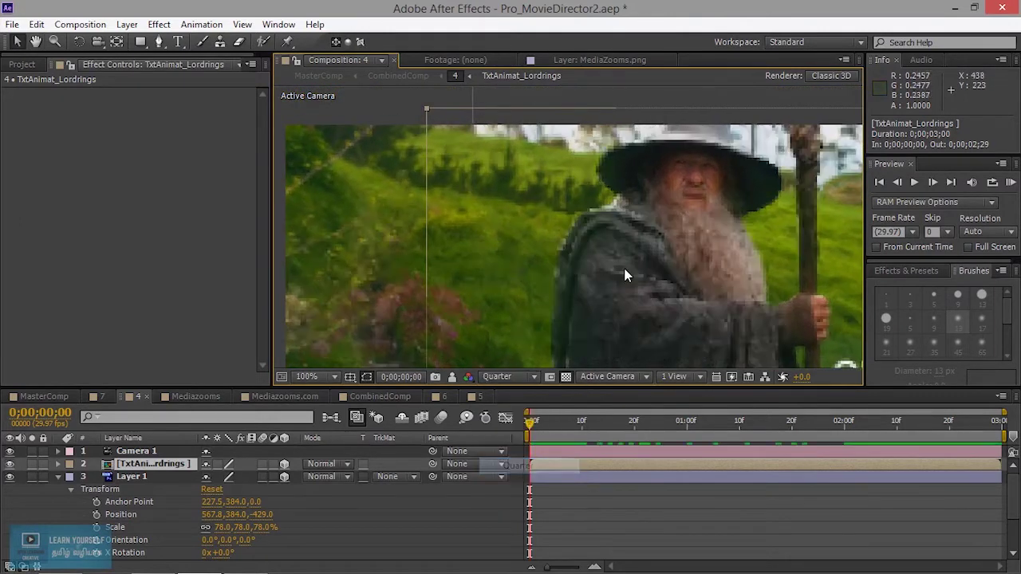
key("space")
mouse_move(639, 247)
left_mouse_down()
mouse_move(576, 266)
mouse_move(593, 212)
left_mouse_up()
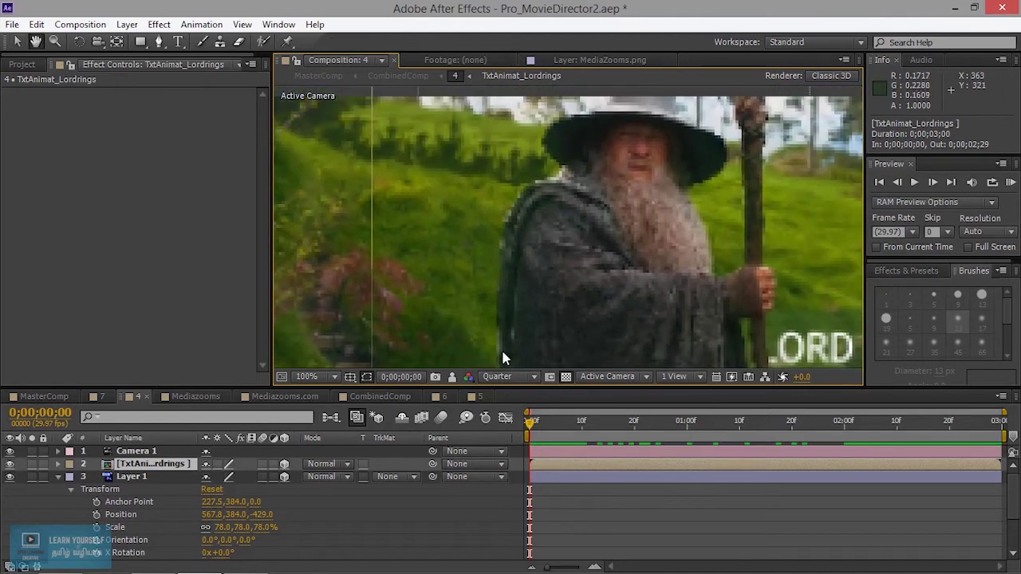
left_click(510, 378)
left_click(499, 415)
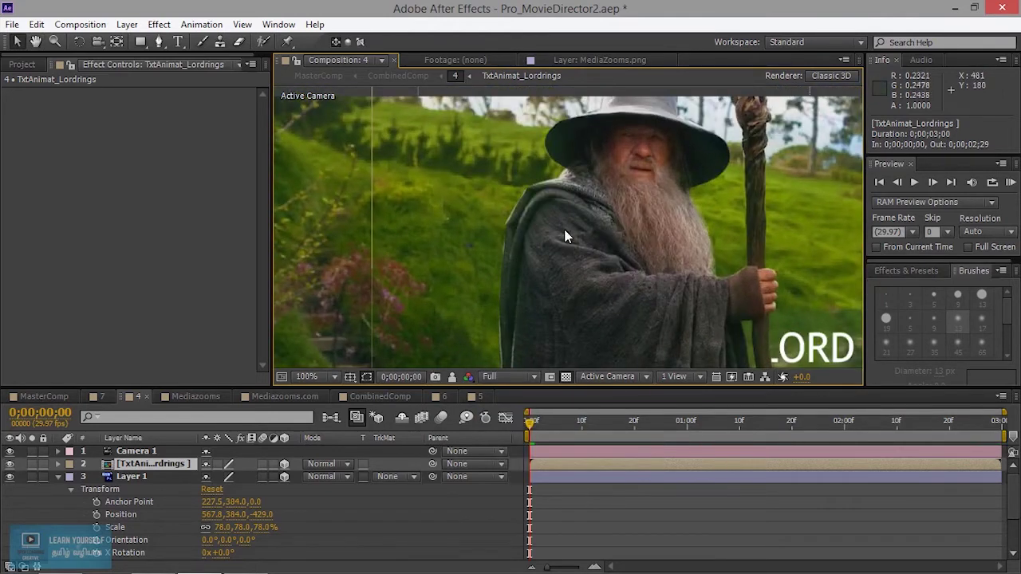
key("space")
left_click_drag(603, 247, 531, 183)
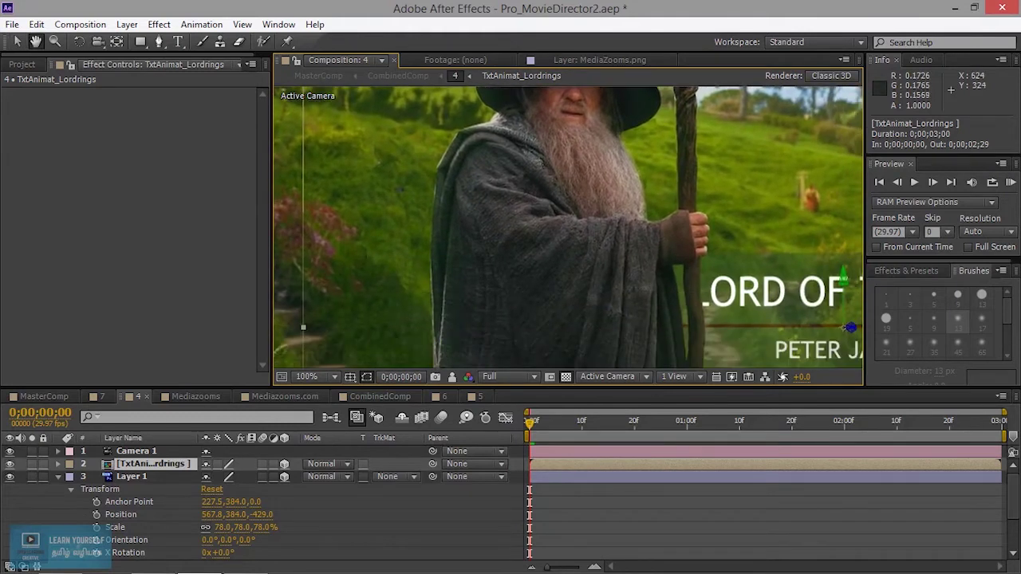
left_click_drag(629, 287, 545, 247)
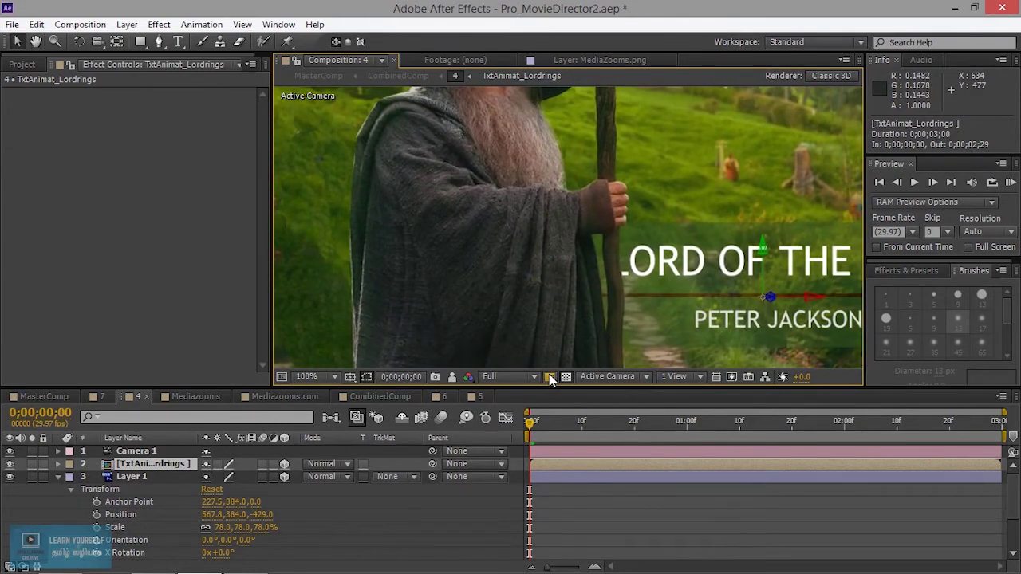
left_click(549, 380)
Zoom out to 25% and draw a region of interest over the footage, undoing a stray move
key("comma")
key("comma")
key("comma")
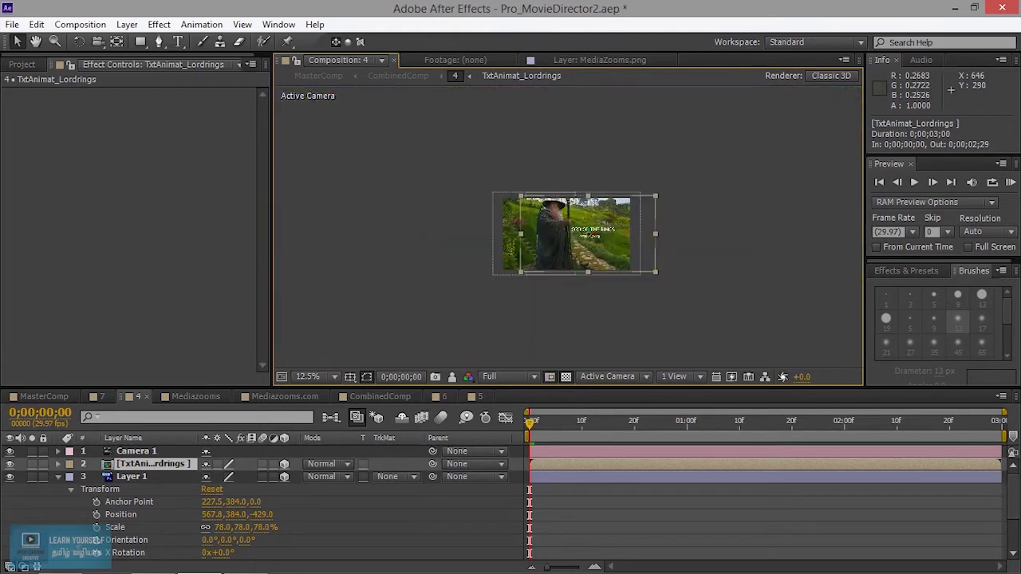
key("period")
key("period")
key("comma")
mouse_move(697, 314)
left_mouse_down()
mouse_move(442, 170)
mouse_move(611, 281)
left_mouse_up()
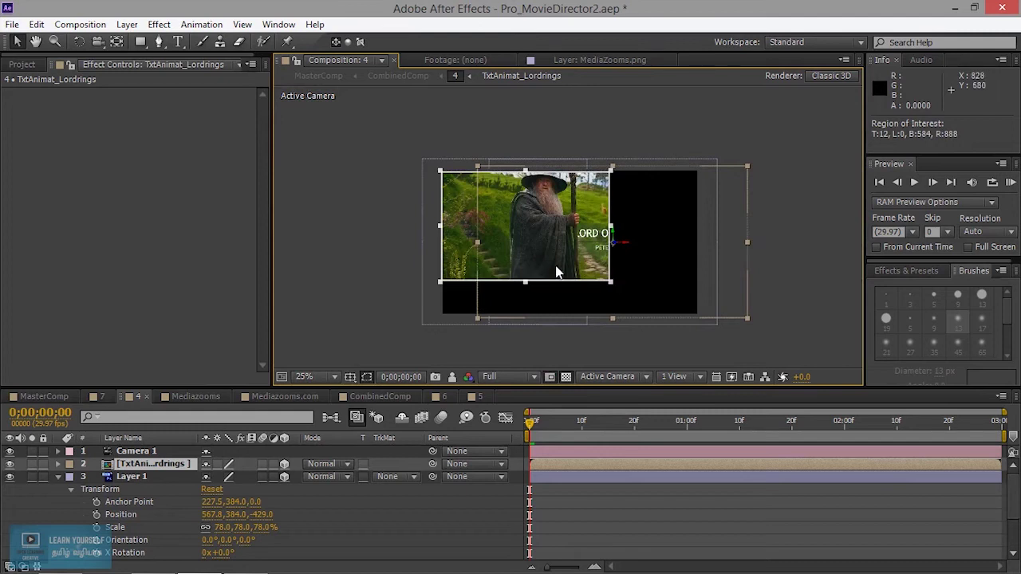
left_click_drag(557, 233, 573, 237)
key("ctrl+z")
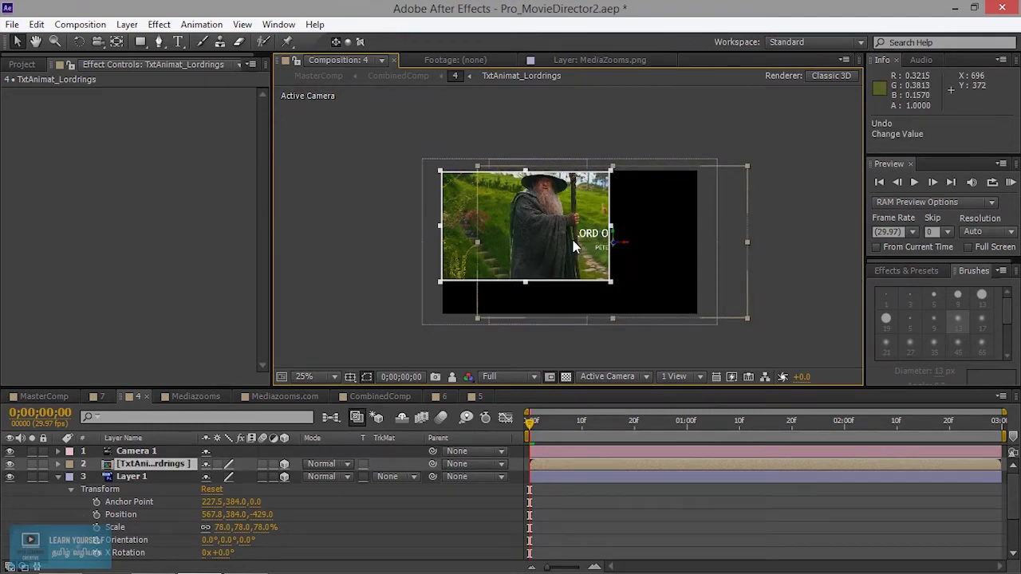
Open the TxtAnimat_Lordrings precomp from the comp
double_click(573, 240)
scroll(616, 294, "down", 2)
scroll(616, 293, "down", 4)
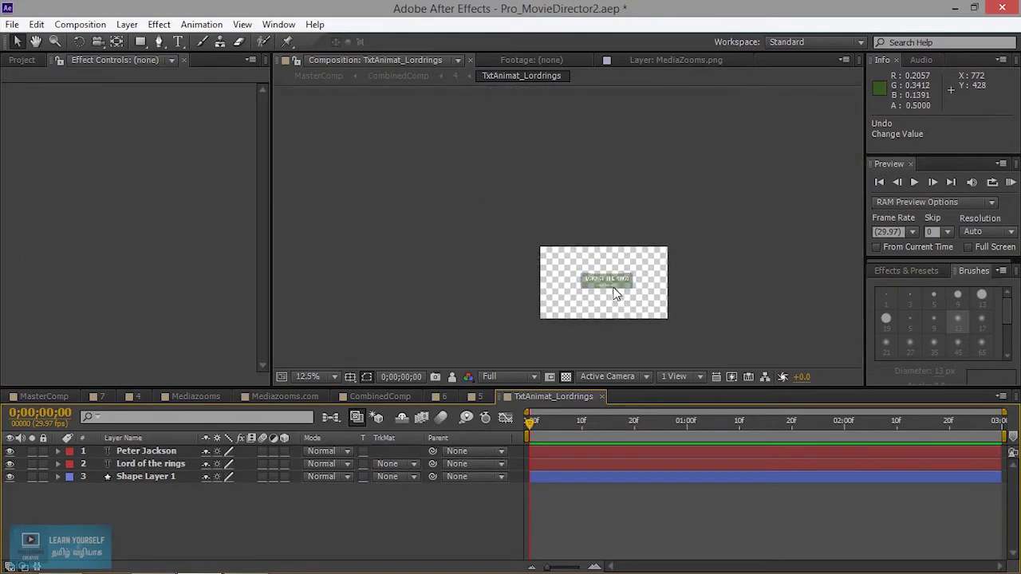
Set the precomp preview to Quarter resolution, close its tab and return to composition 4
scroll(616, 294, "up", 4)
key("ctrl+alt+shift+j")
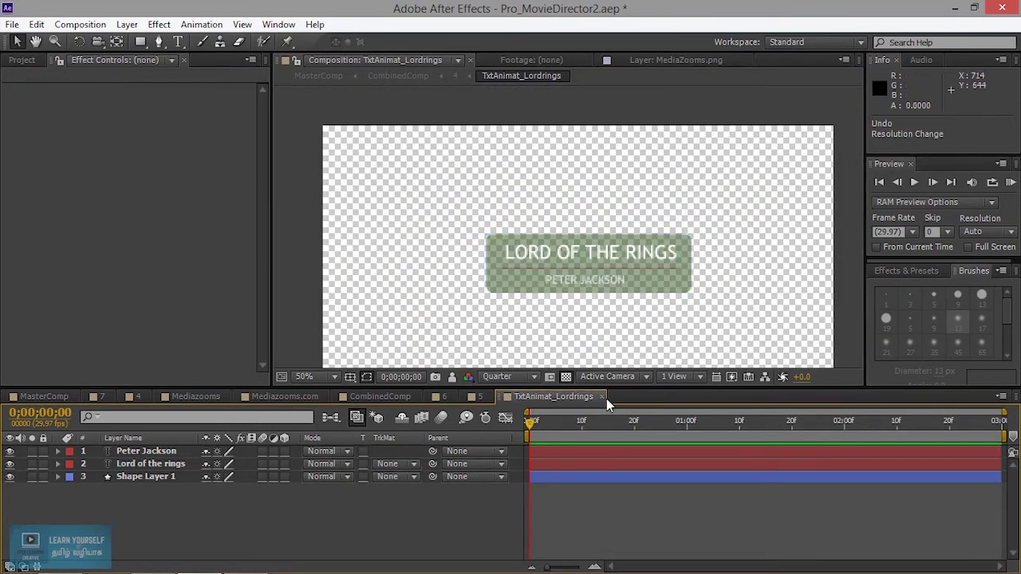
left_click(602, 396)
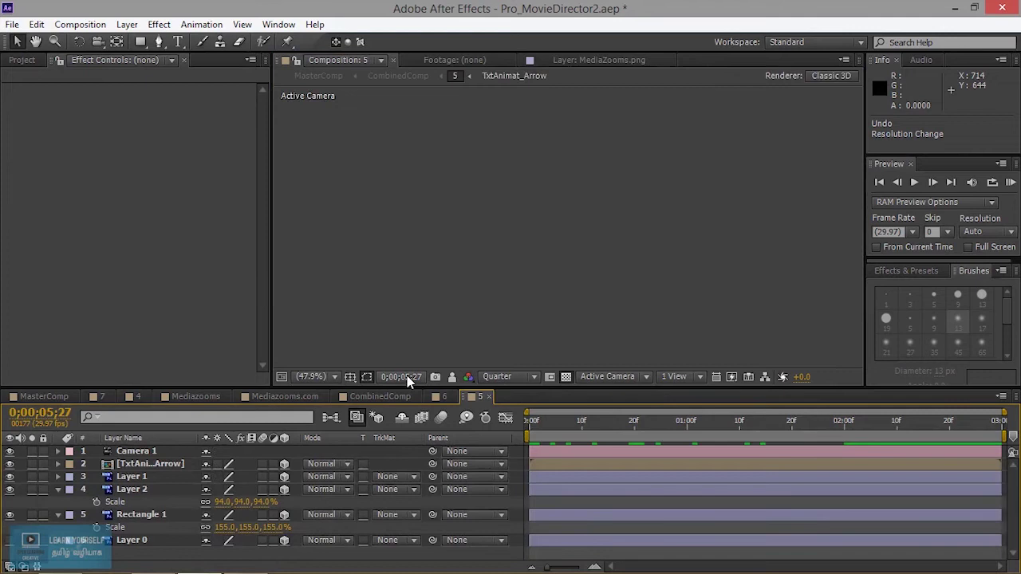
left_click(140, 396)
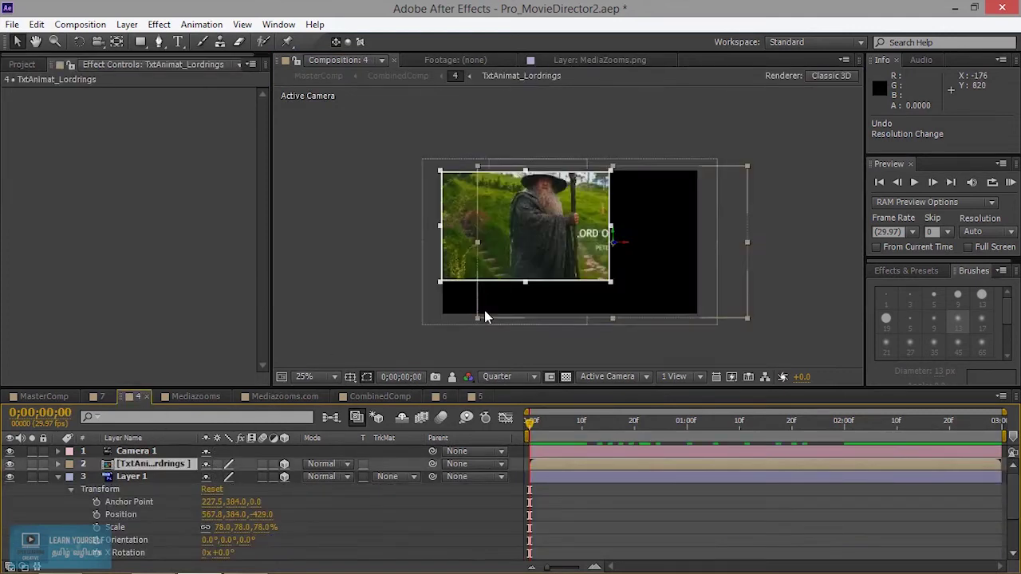
Crop the comp to the region of interest, undo the crop, and set magnification to Fit up to 100%
left_click(104, 26)
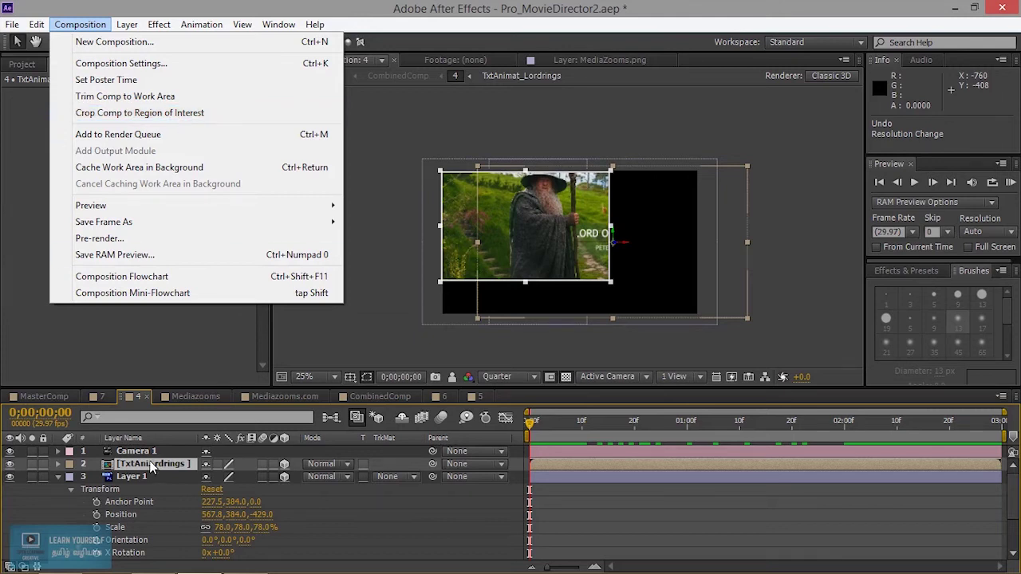
left_click(171, 114)
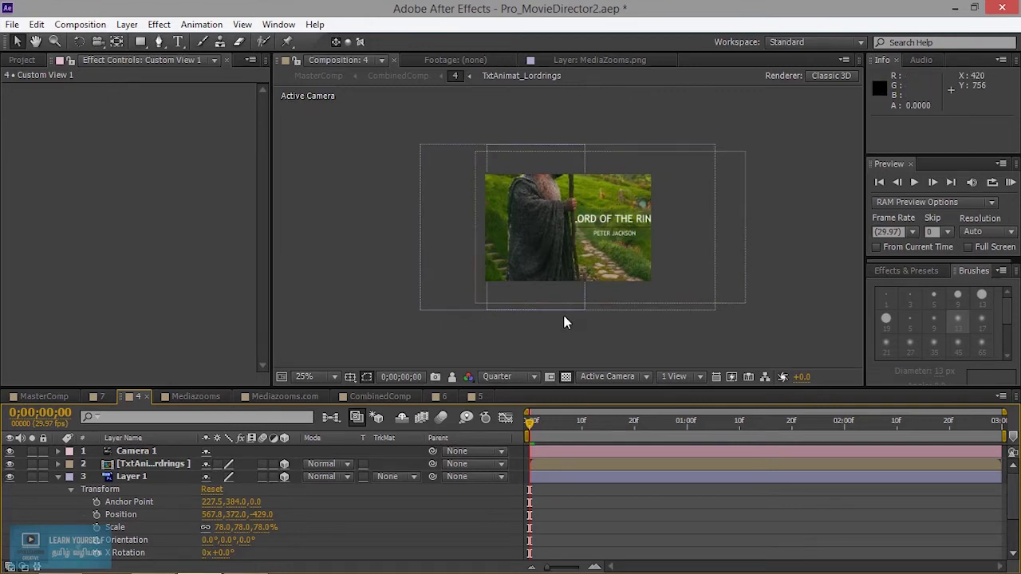
key("ctrl+z")
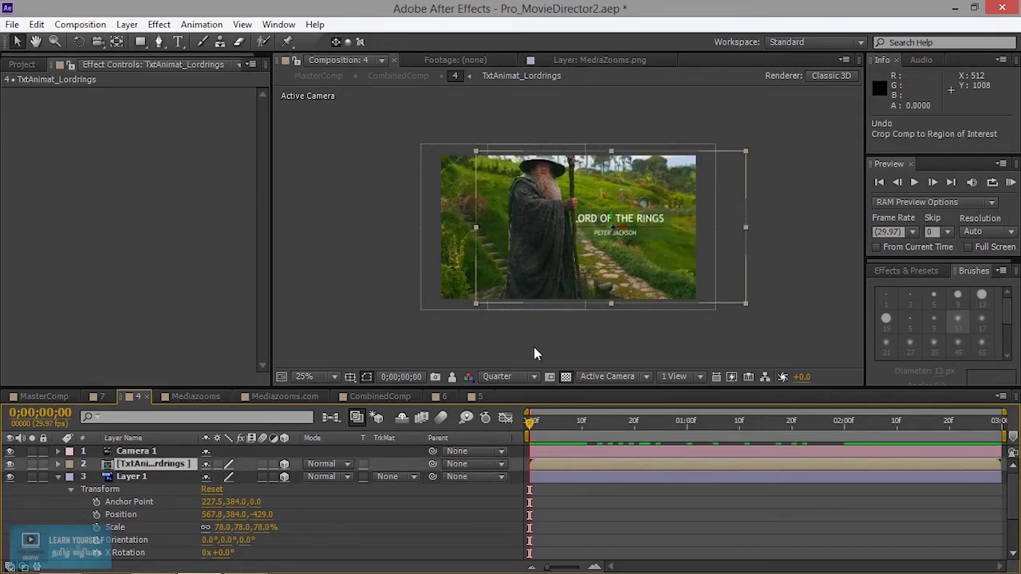
left_click(316, 376)
left_click(331, 122)
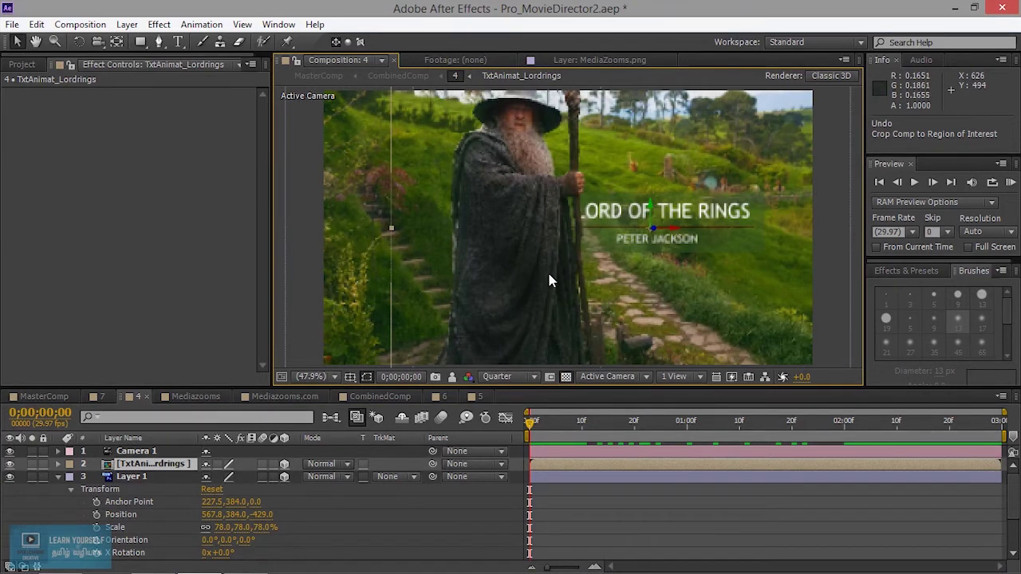
Drag the title right to Position 1008.7, 380.2, -72.0 and set magnification to Fit up to 100%
scroll(546, 261, "down", 6)
scroll(551, 287, "up", 4)
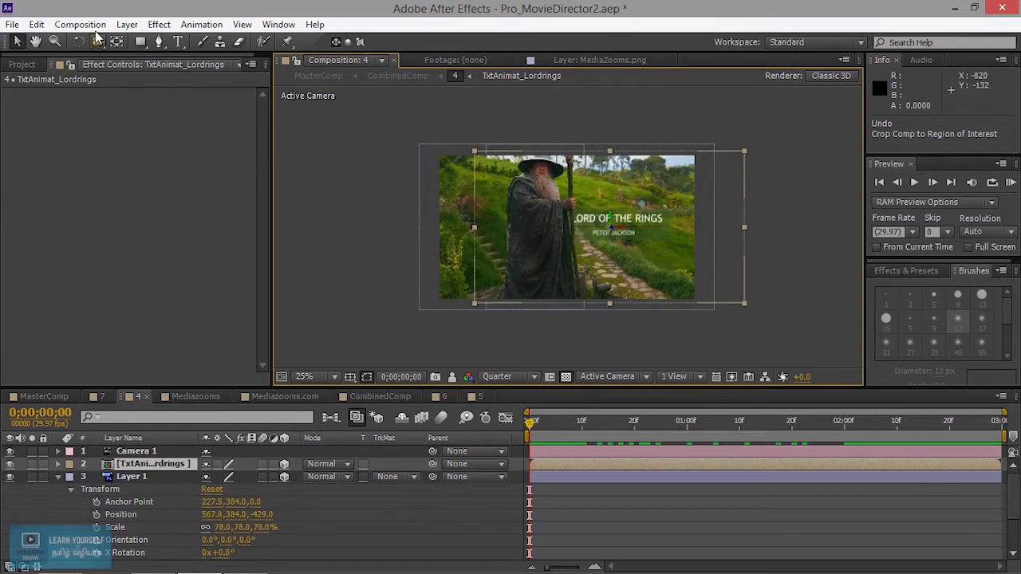
left_click_drag(663, 274, 631, 230)
mouse_move(609, 183)
left_mouse_down()
mouse_move(658, 221)
mouse_move(678, 220)
left_mouse_up()
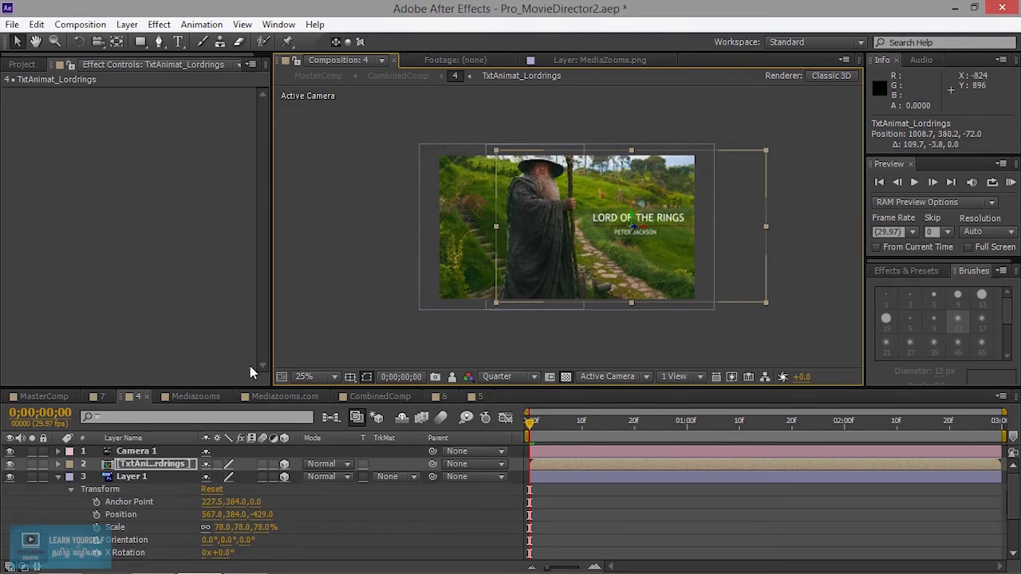
left_click(316, 377)
left_click(346, 125)
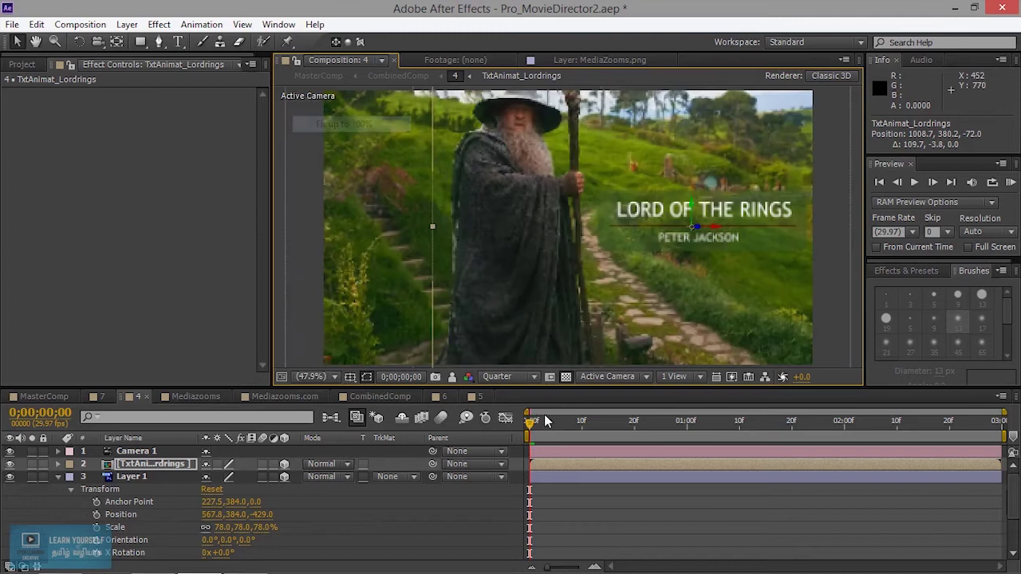
left_click(635, 384)
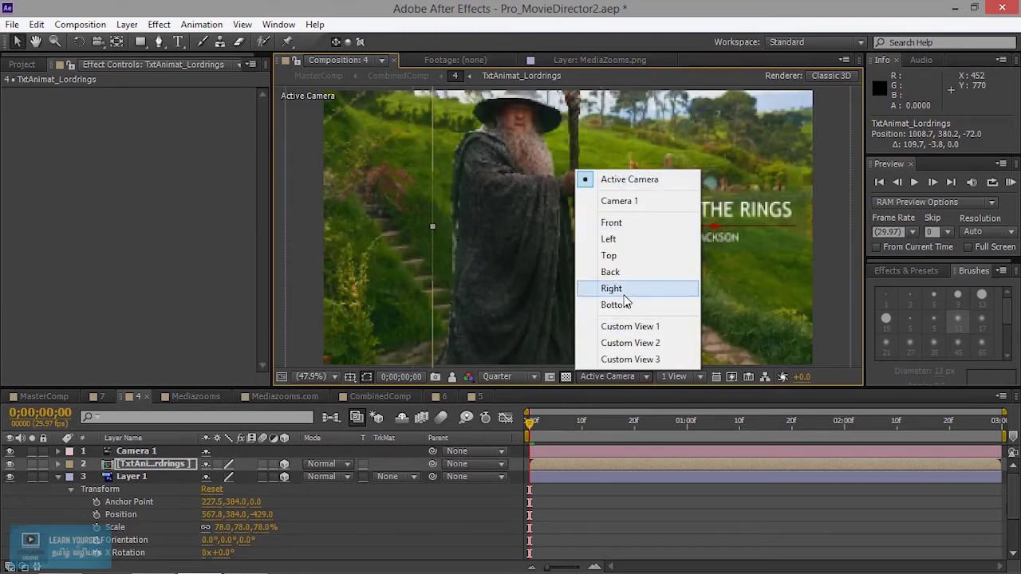
View the scene from the Front, Left, Top, Back and Right 3D views
left_click(624, 224)
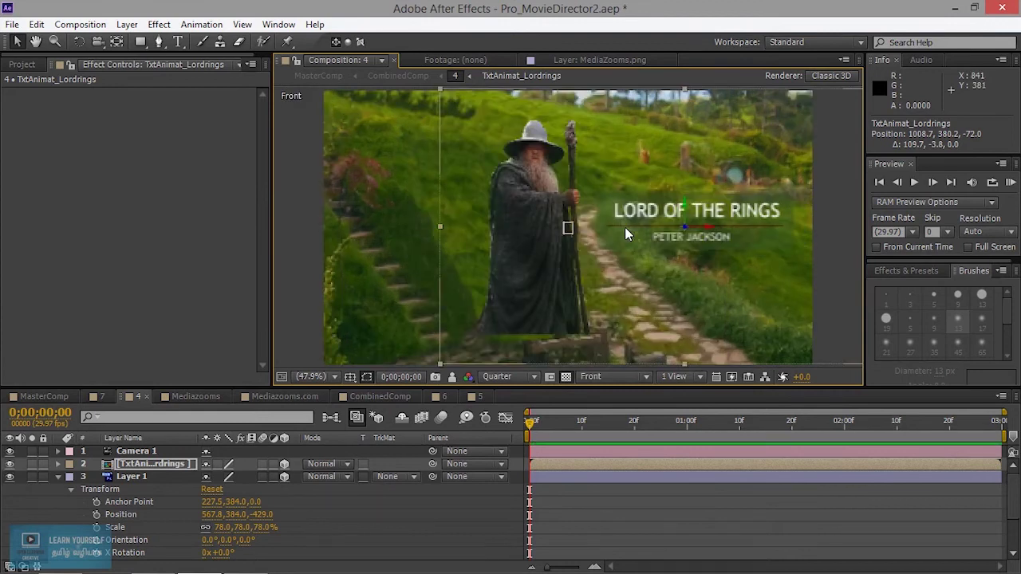
left_click(616, 378)
left_click(632, 239)
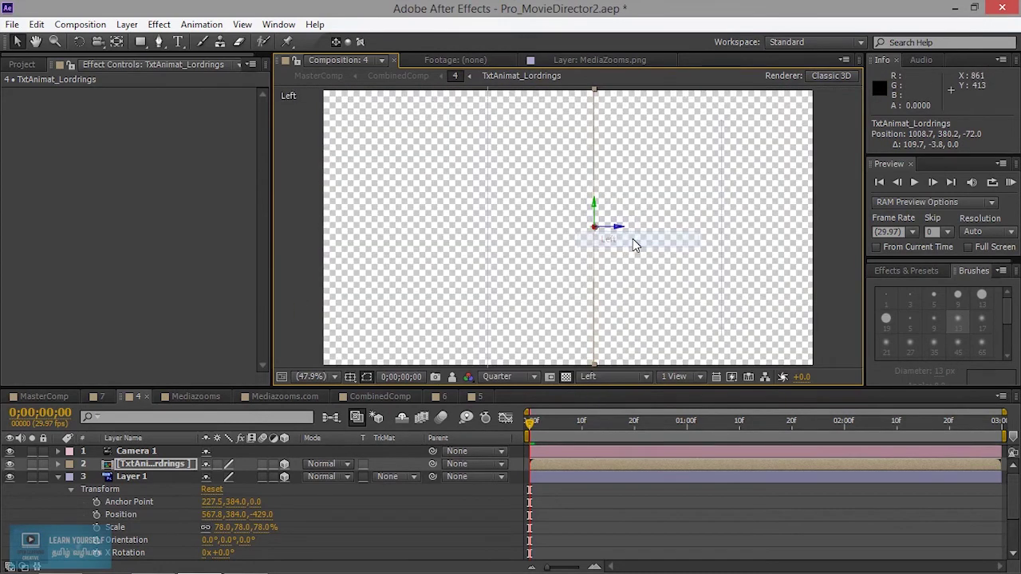
left_click(616, 378)
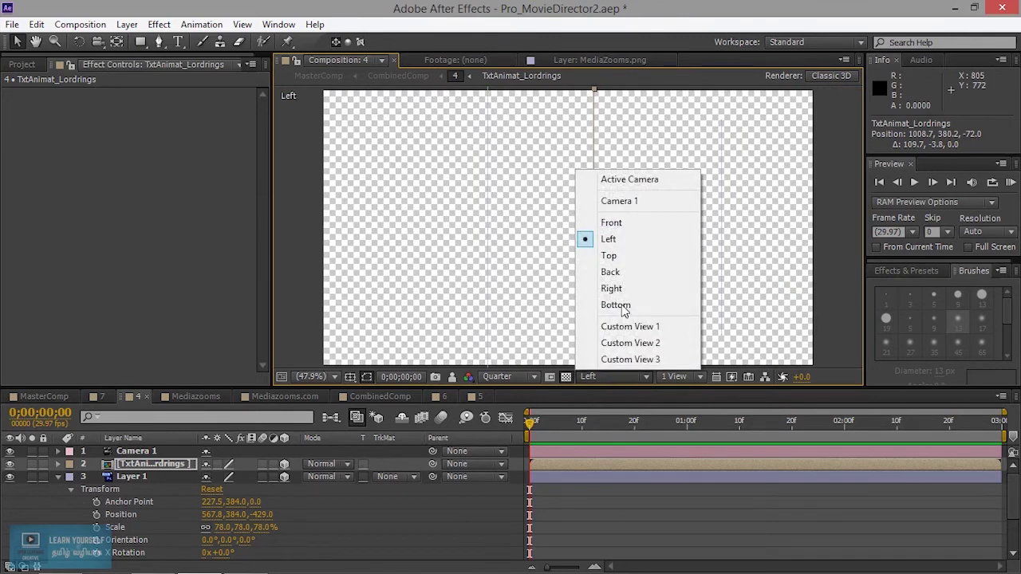
left_click(629, 255)
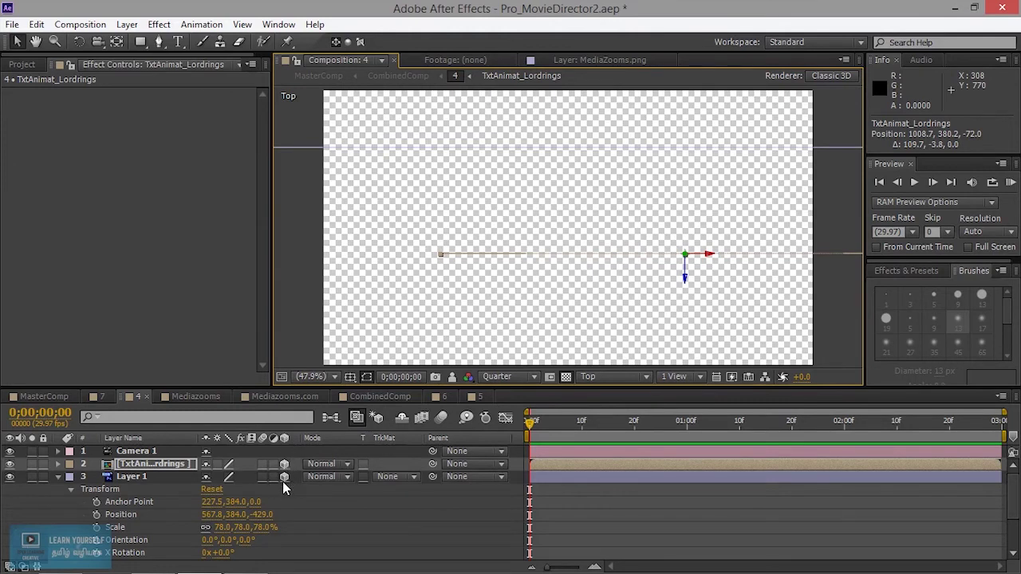
left_click(636, 380)
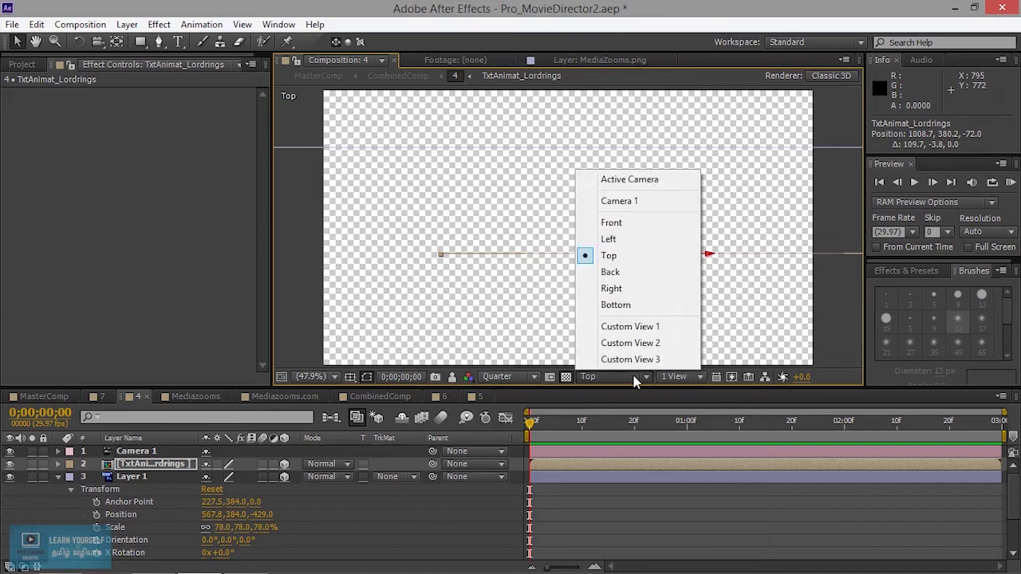
left_click(625, 273)
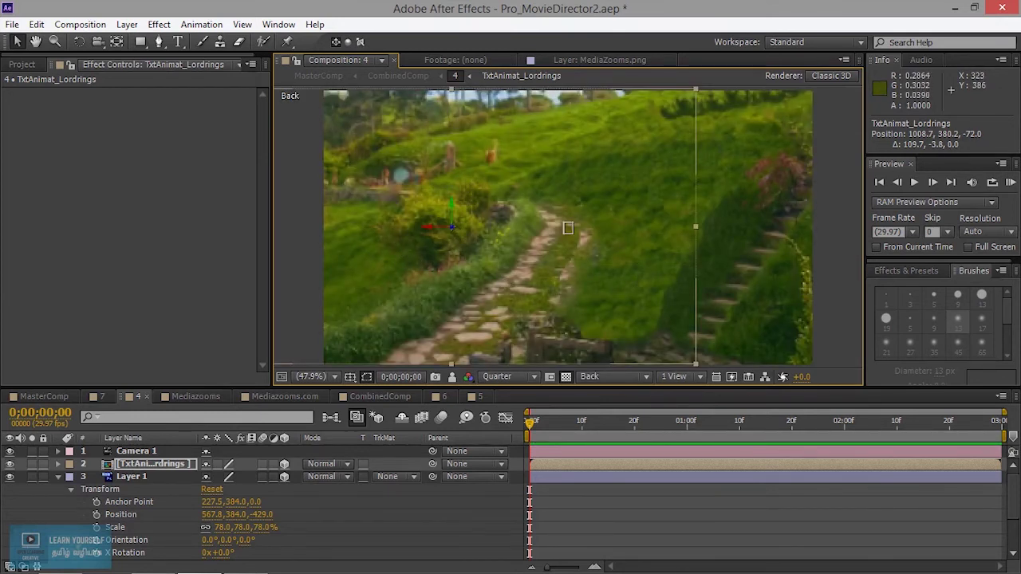
left_click(636, 381)
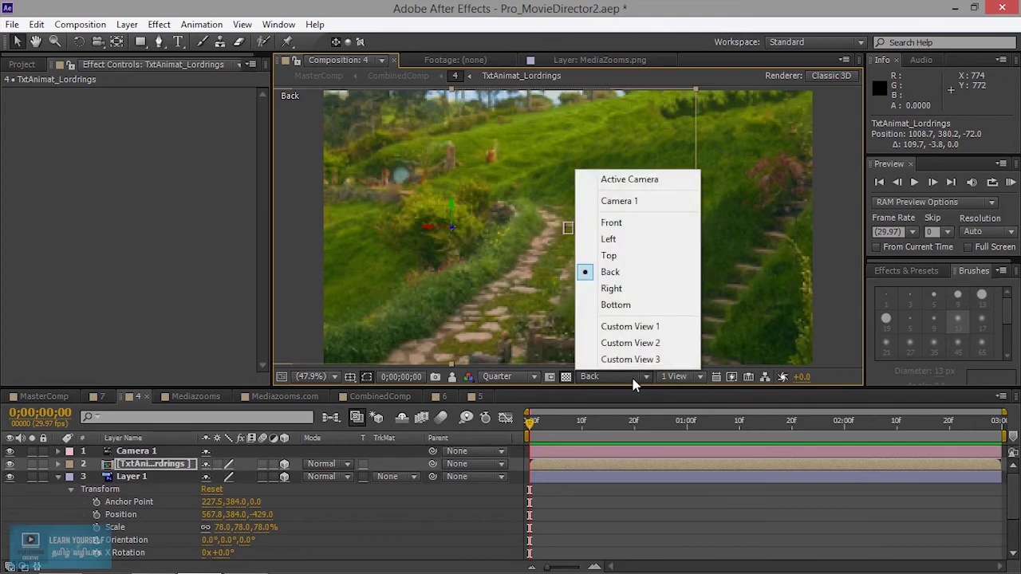
left_click(638, 289)
Switch through Custom Views 1, 2 and 3, undoing an accidental Z move of the title
left_click(624, 375)
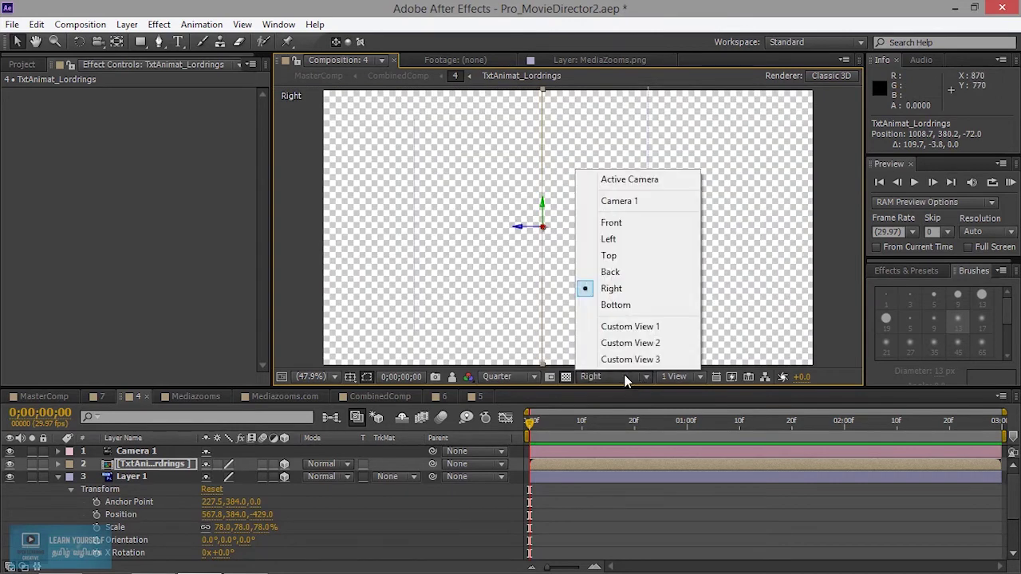
left_click(636, 328)
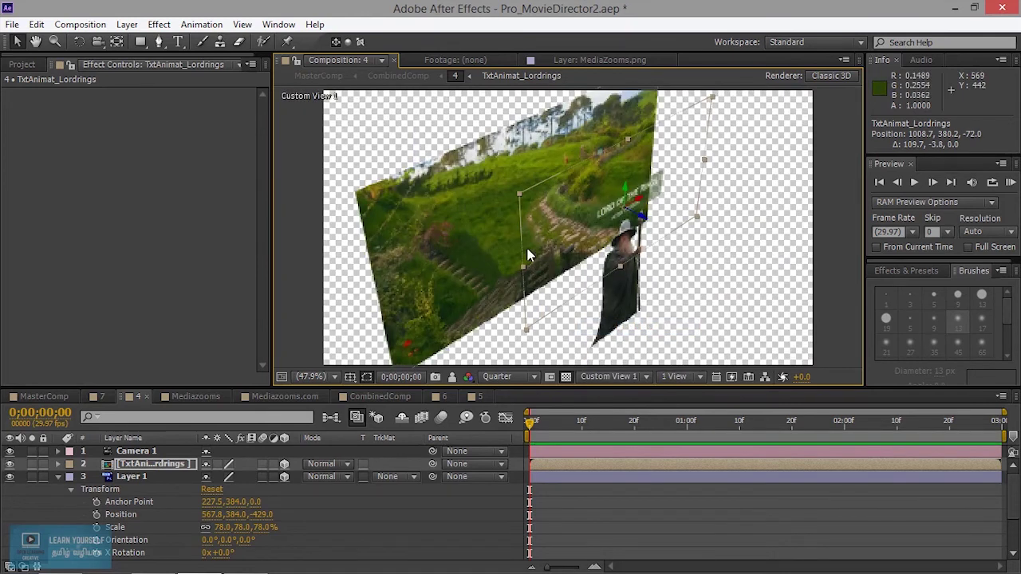
left_click_drag(643, 215, 728, 255)
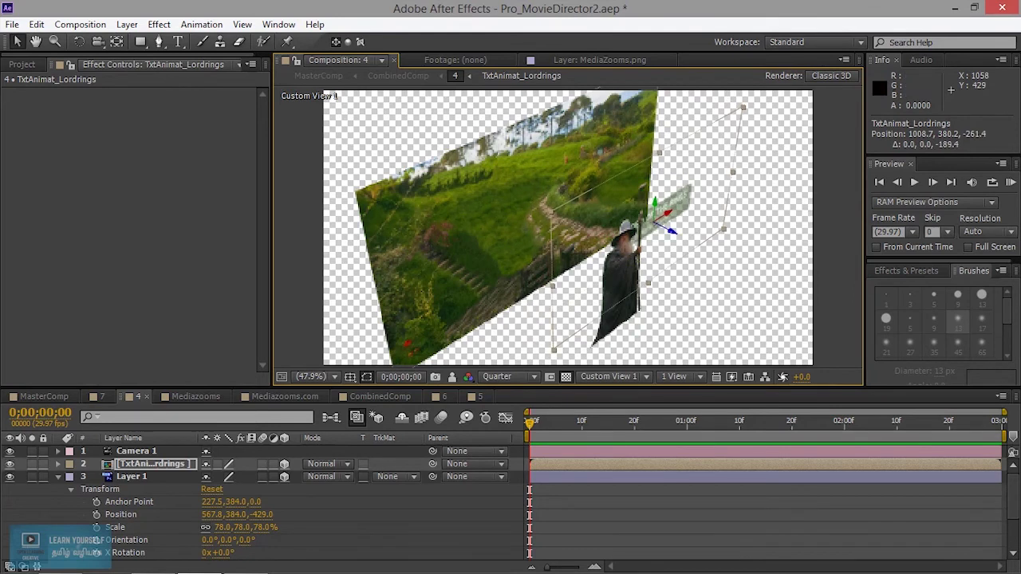
key("ctrl+z")
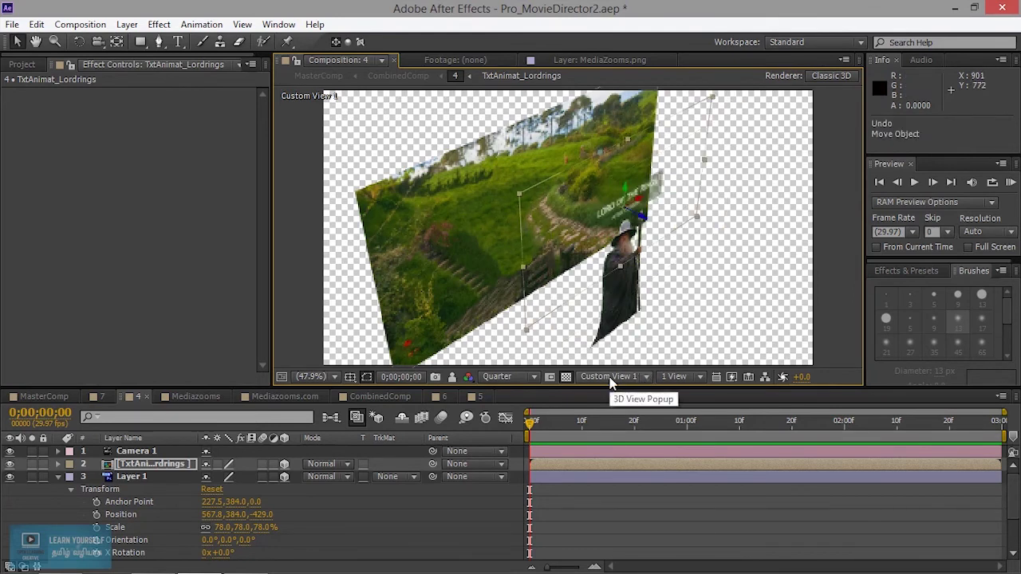
left_click(611, 378)
left_click(635, 342)
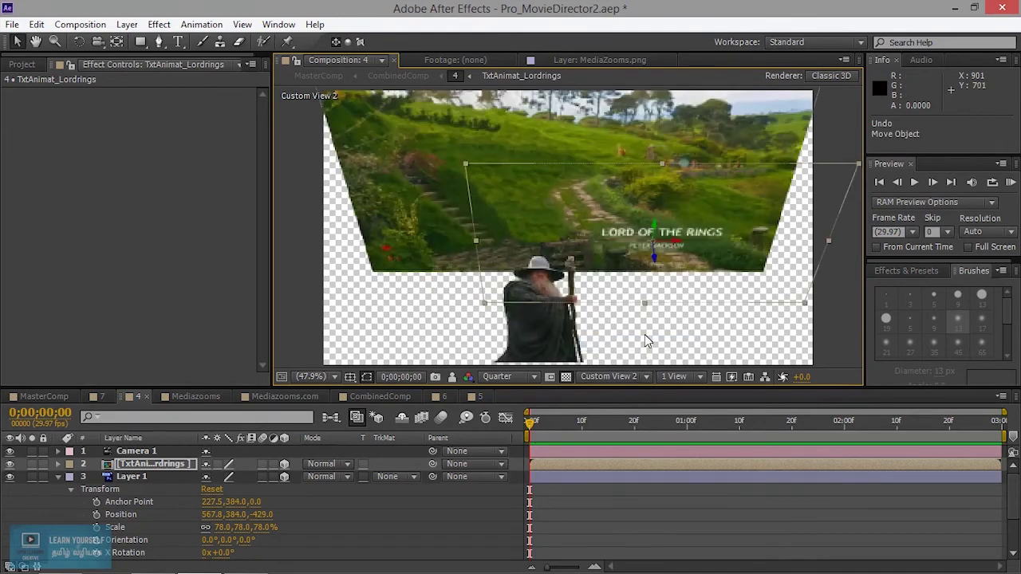
left_click(638, 377)
left_click(642, 359)
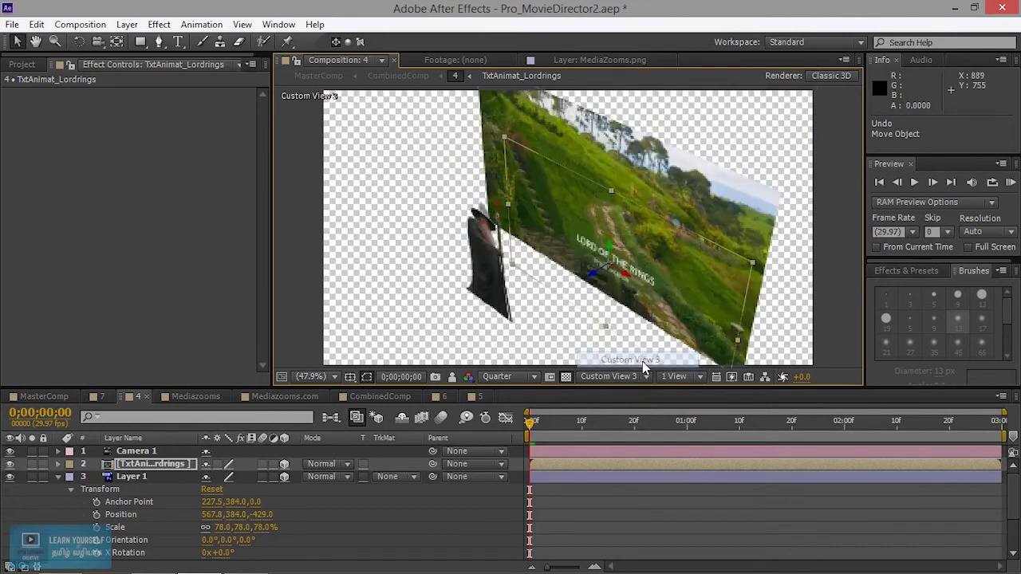
left_click(670, 378)
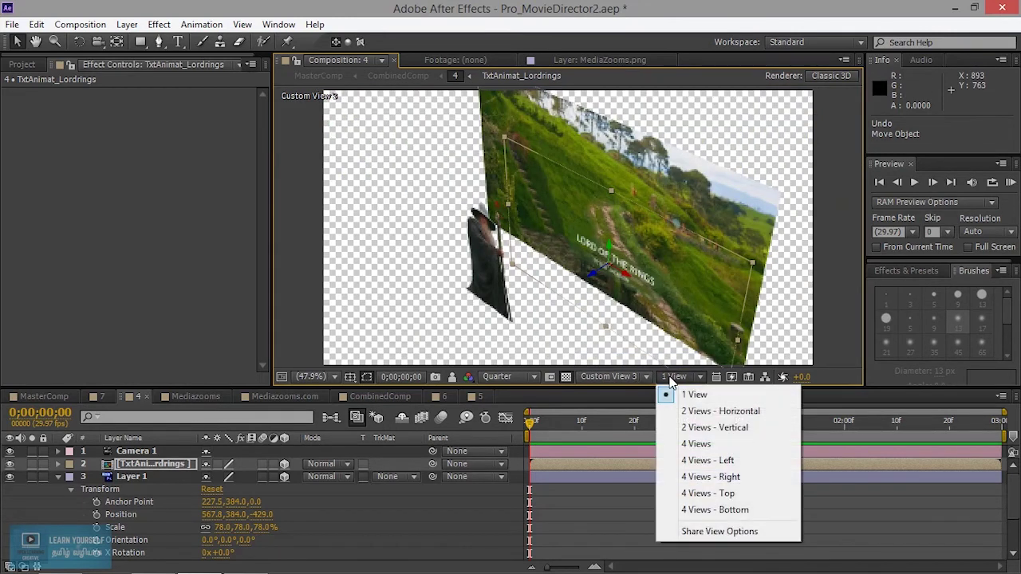
Split the viewer into two side-by-side views with the 2 Views - Horizontal layout
left_click(600, 380)
left_click(600, 380)
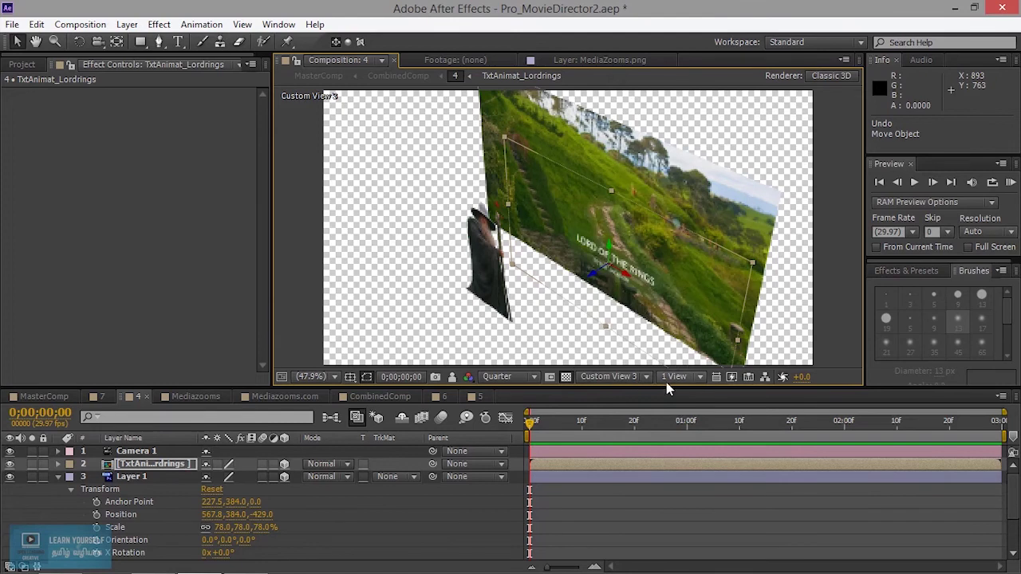
left_click(672, 378)
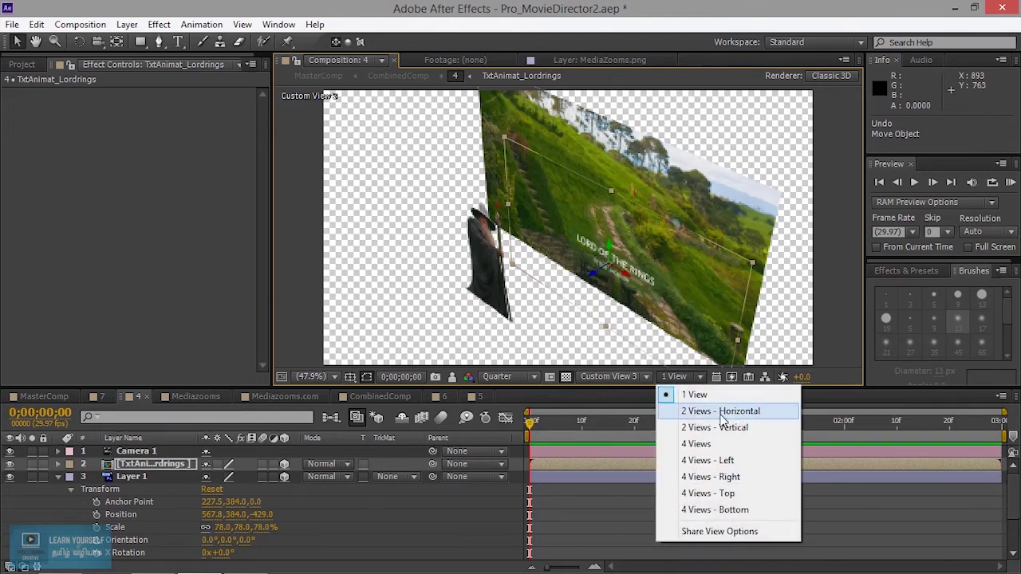
left_click(722, 412)
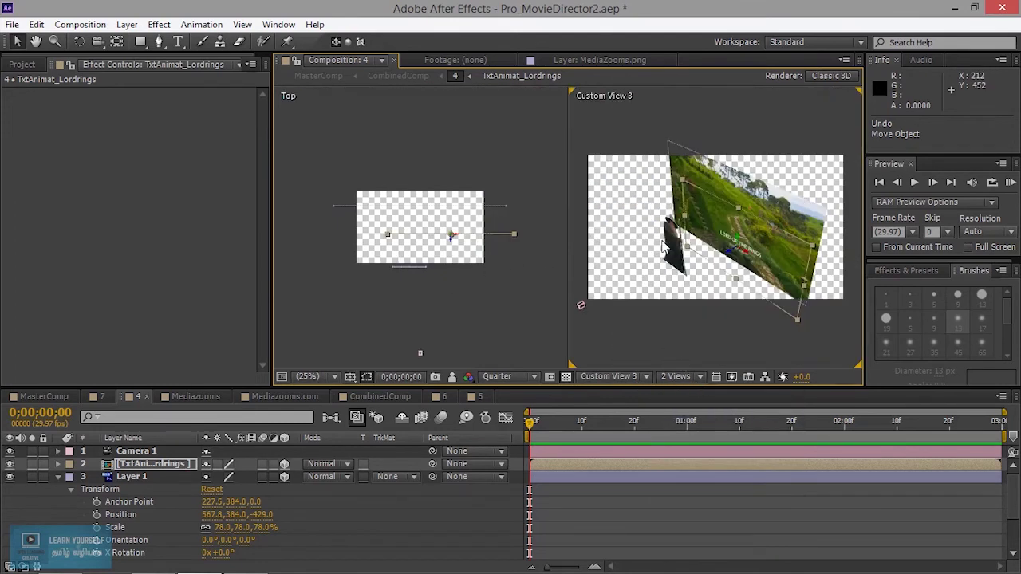
Switch to the 4 Views layout and set the top-right panel to Active Camera
left_click(680, 378)
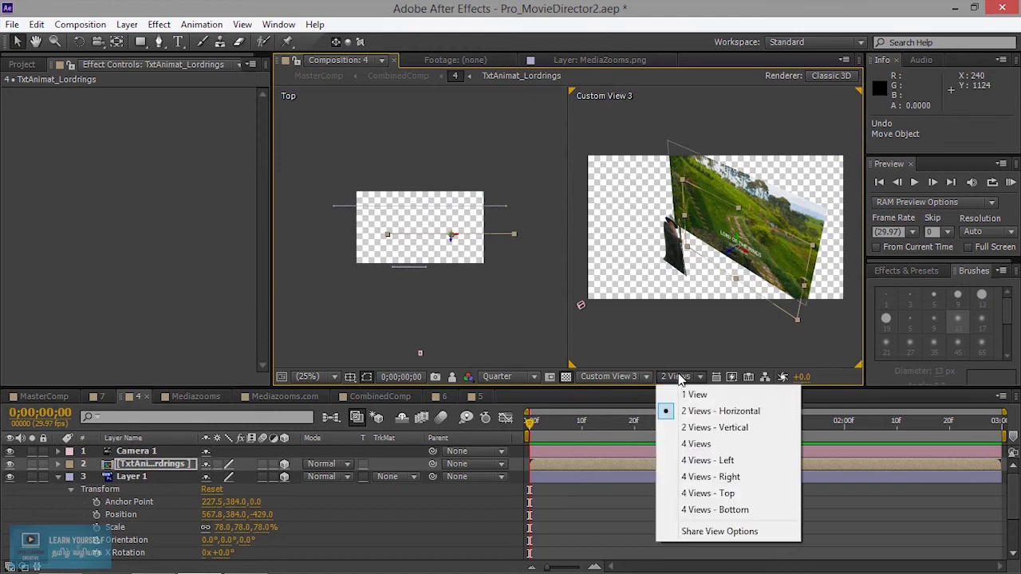
left_click(699, 450)
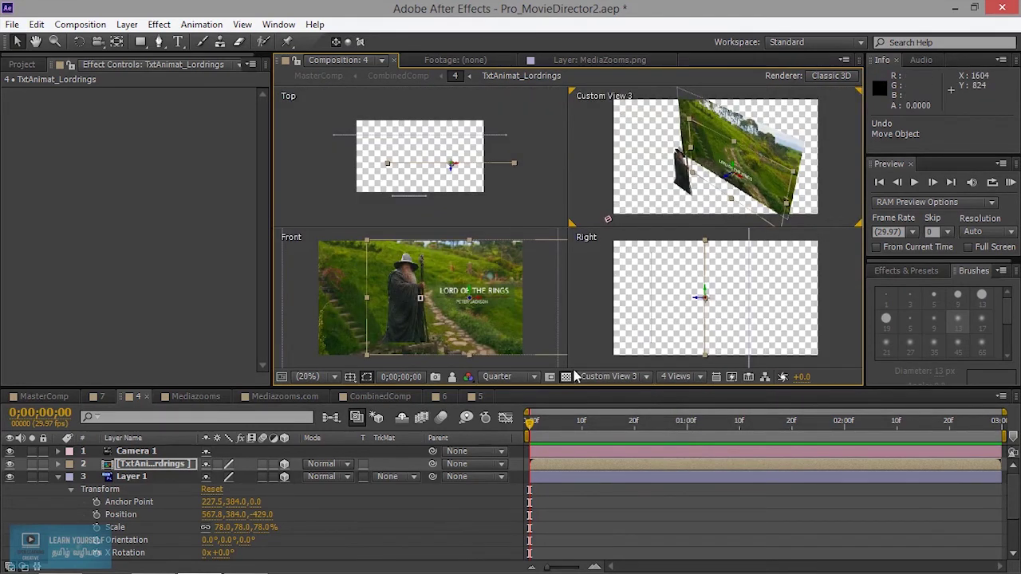
left_click(622, 378)
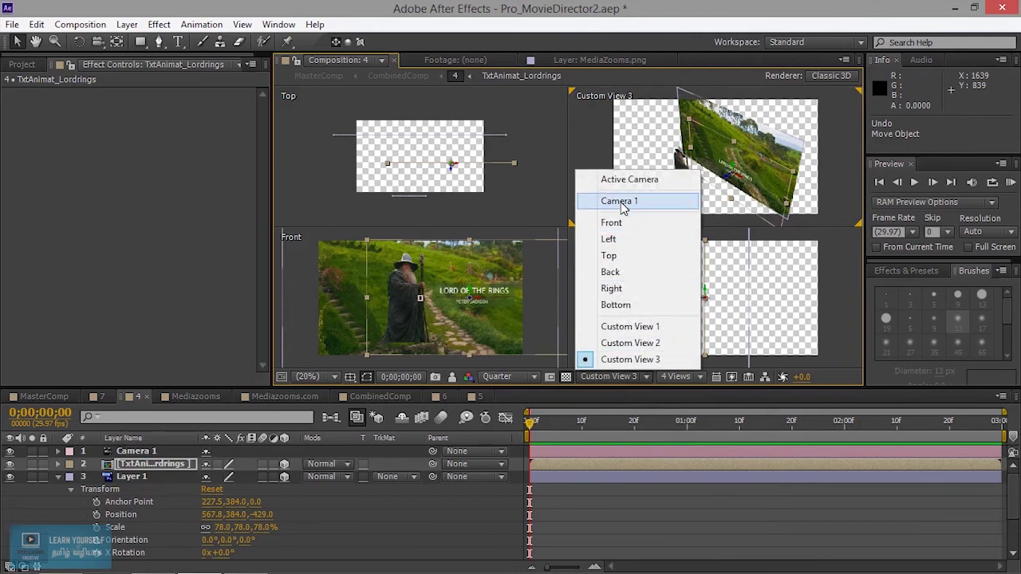
left_click(614, 179)
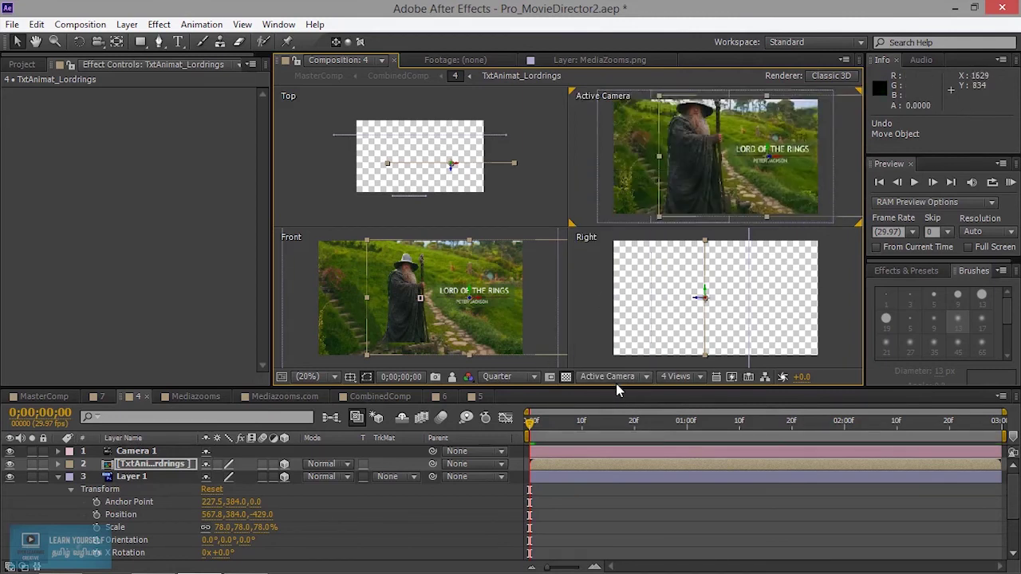
Try the 4 Views - Left layout, then return to 1 View
left_click(680, 377)
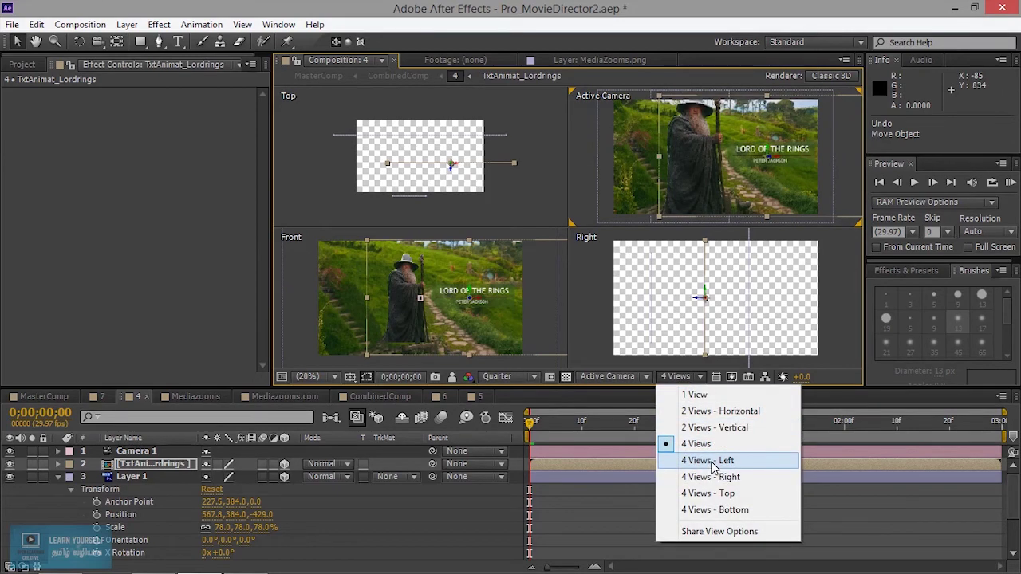
left_click(713, 462)
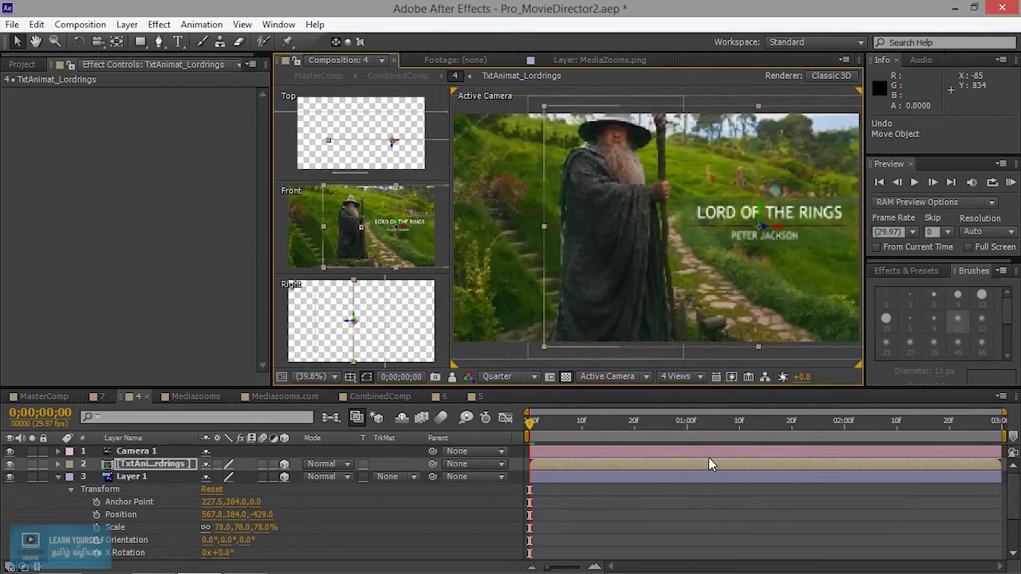
left_click(678, 376)
left_click(693, 397)
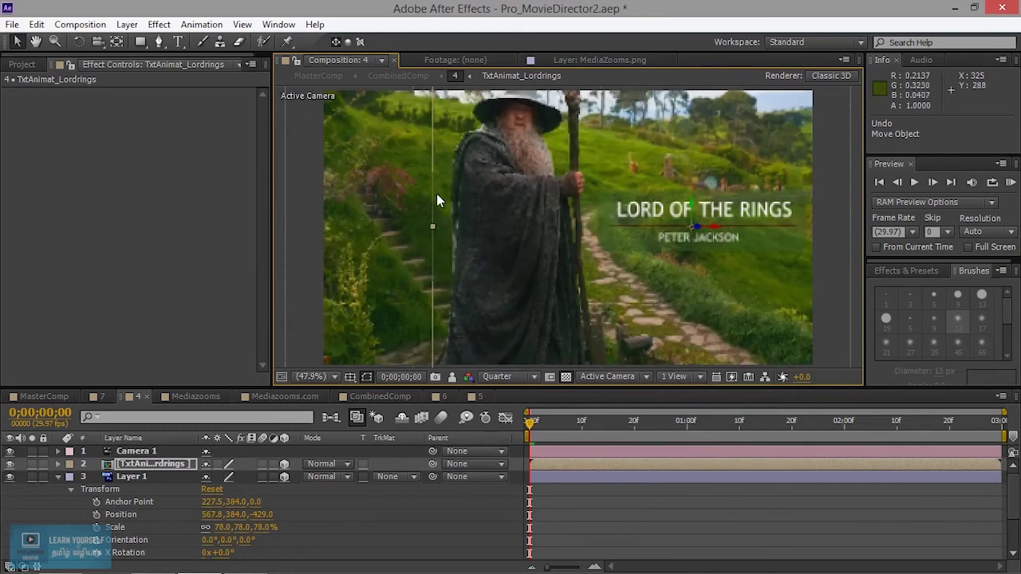